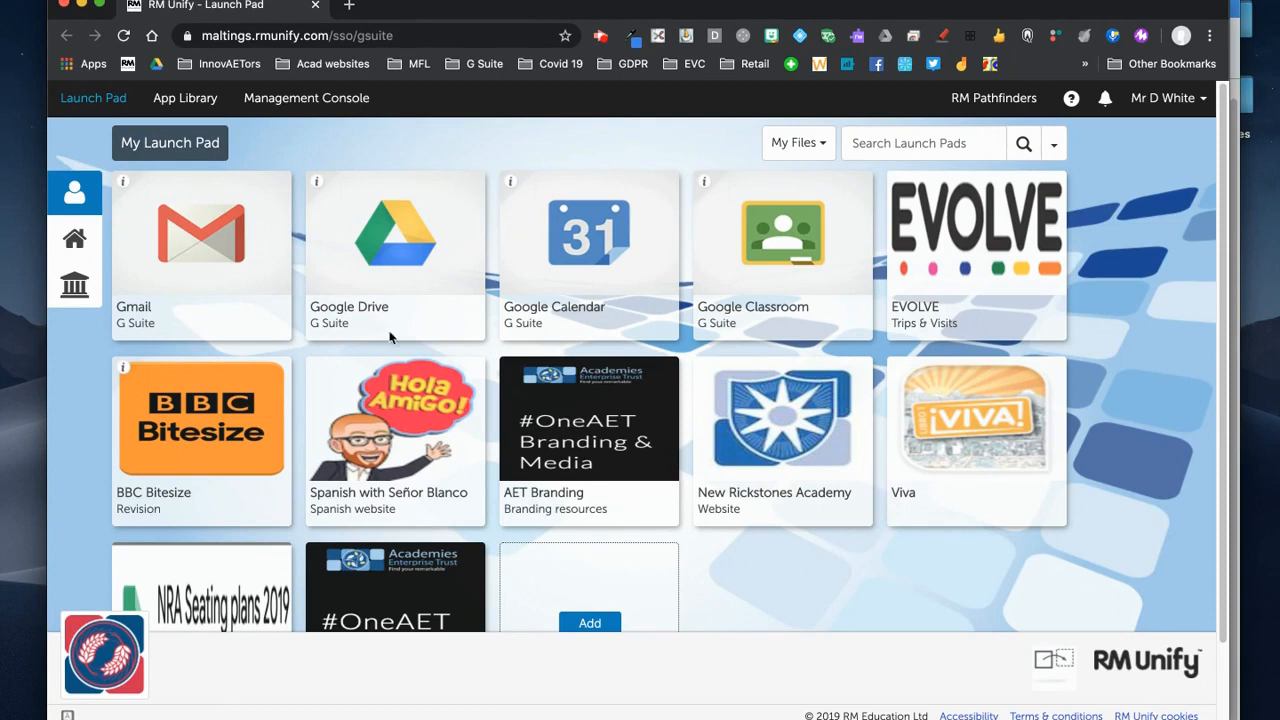
- Open Google Classroom from the launch pad and go to the classwork page of the Training class
{"action": "left_click", "coordinate": [776, 278]}
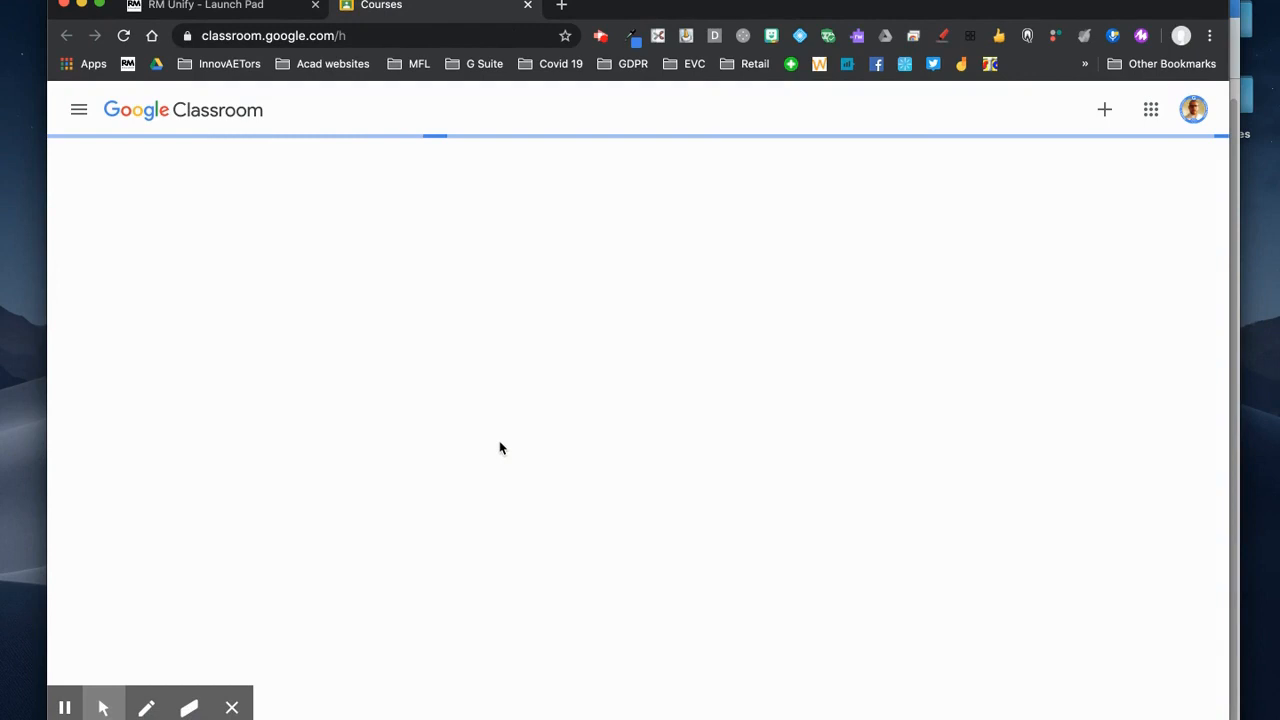
{"action": "scroll", "coordinate": [388, 413], "scroll_direction": "down", "scroll_amount": 1}
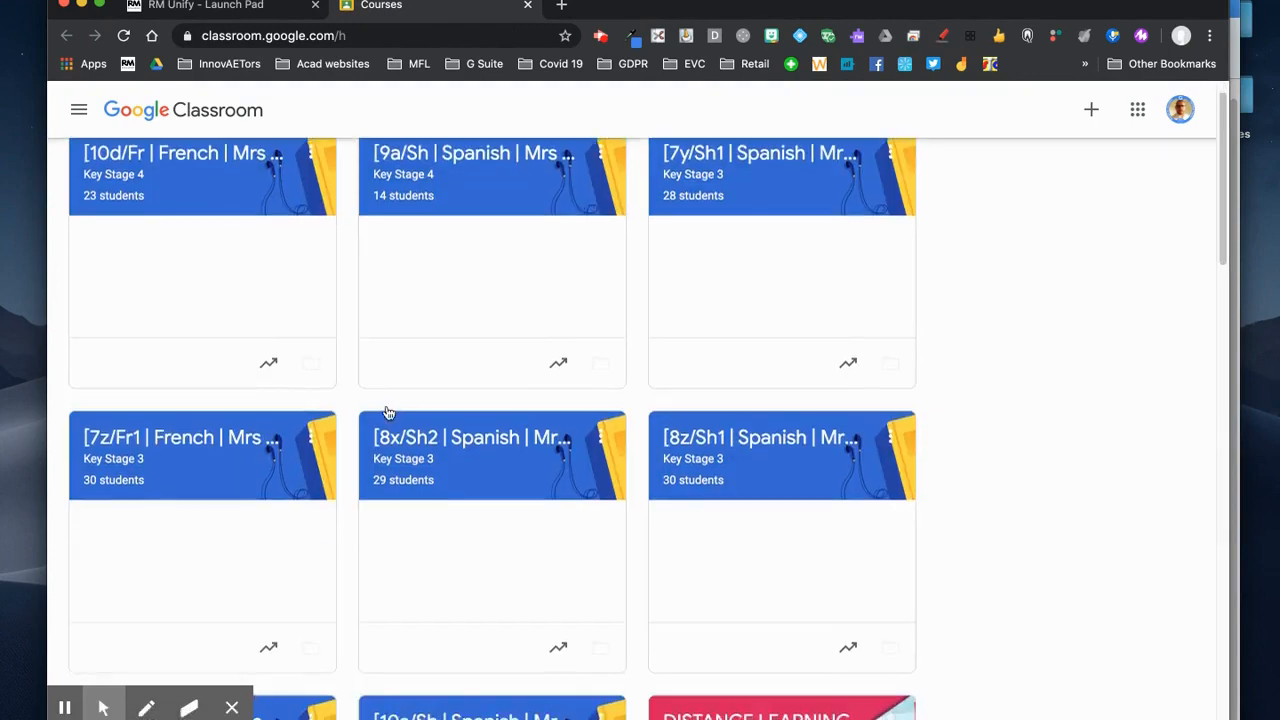
{"action": "scroll", "coordinate": [390, 418], "scroll_direction": "down", "scroll_amount": 5}
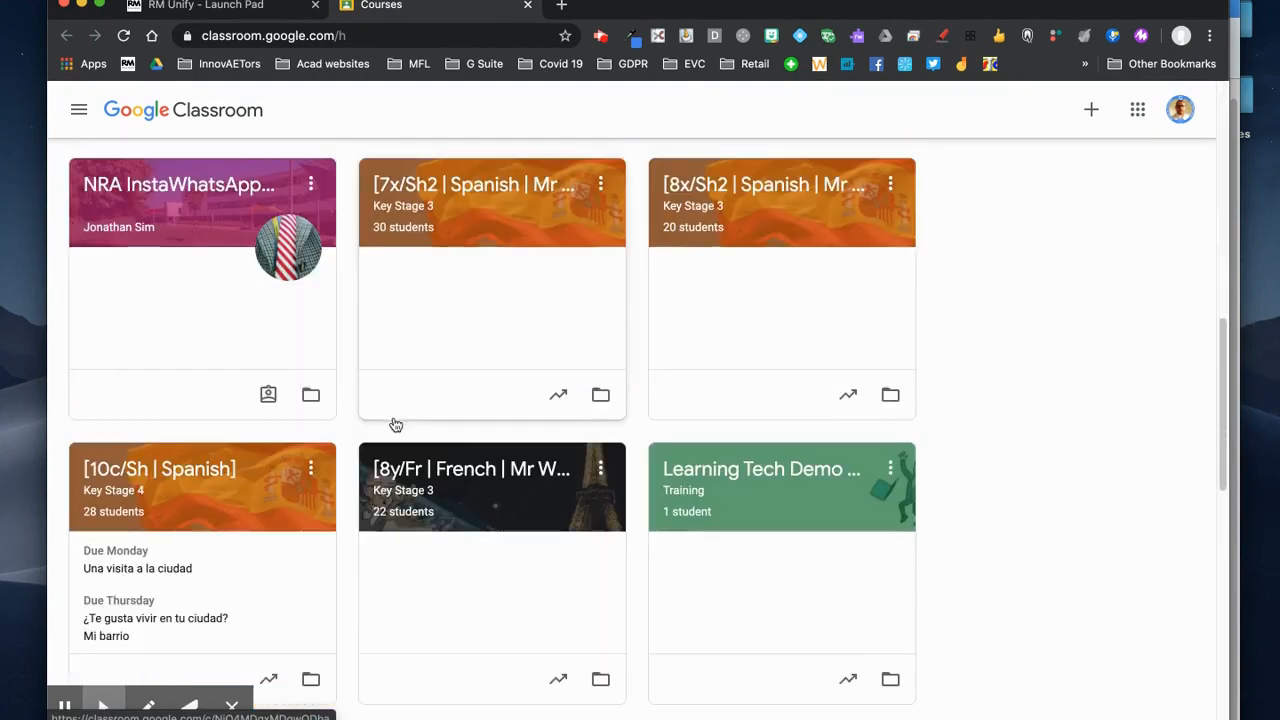
{"action": "scroll", "coordinate": [390, 425], "scroll_direction": "down", "scroll_amount": 5}
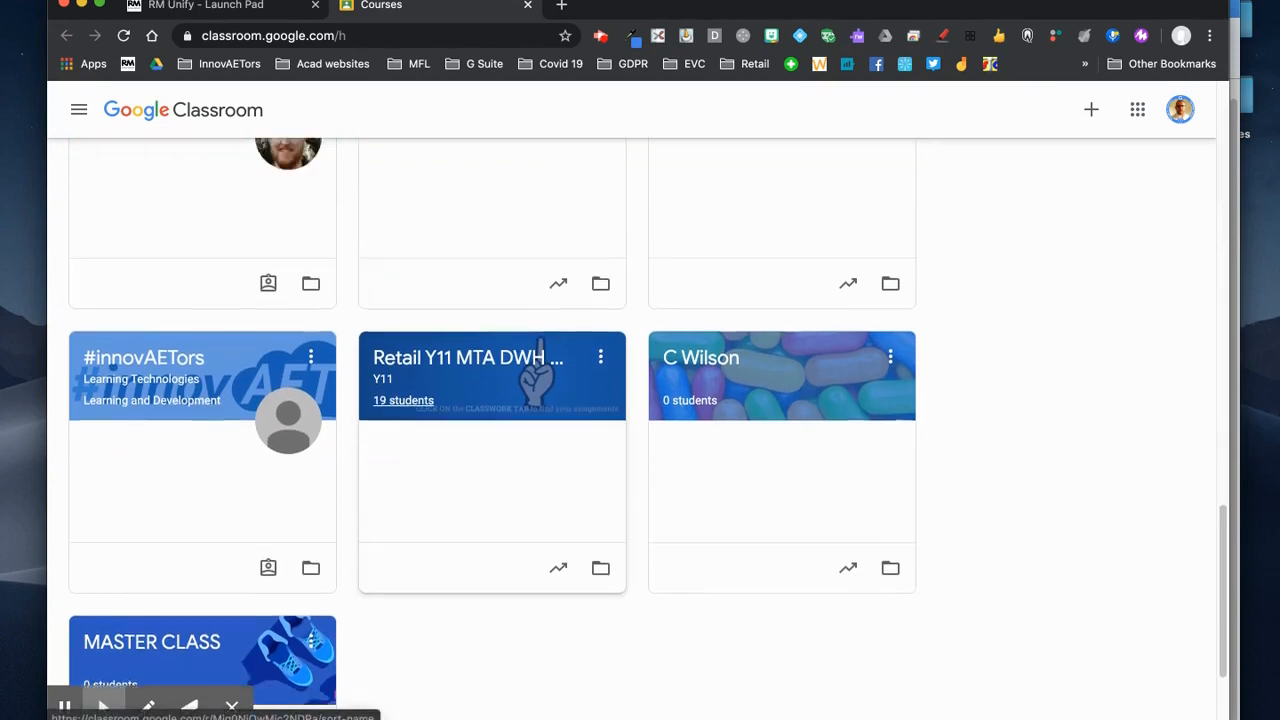
{"action": "scroll", "coordinate": [540, 420], "scroll_direction": "up", "scroll_amount": 4}
{"action": "left_click", "coordinate": [685, 427]}
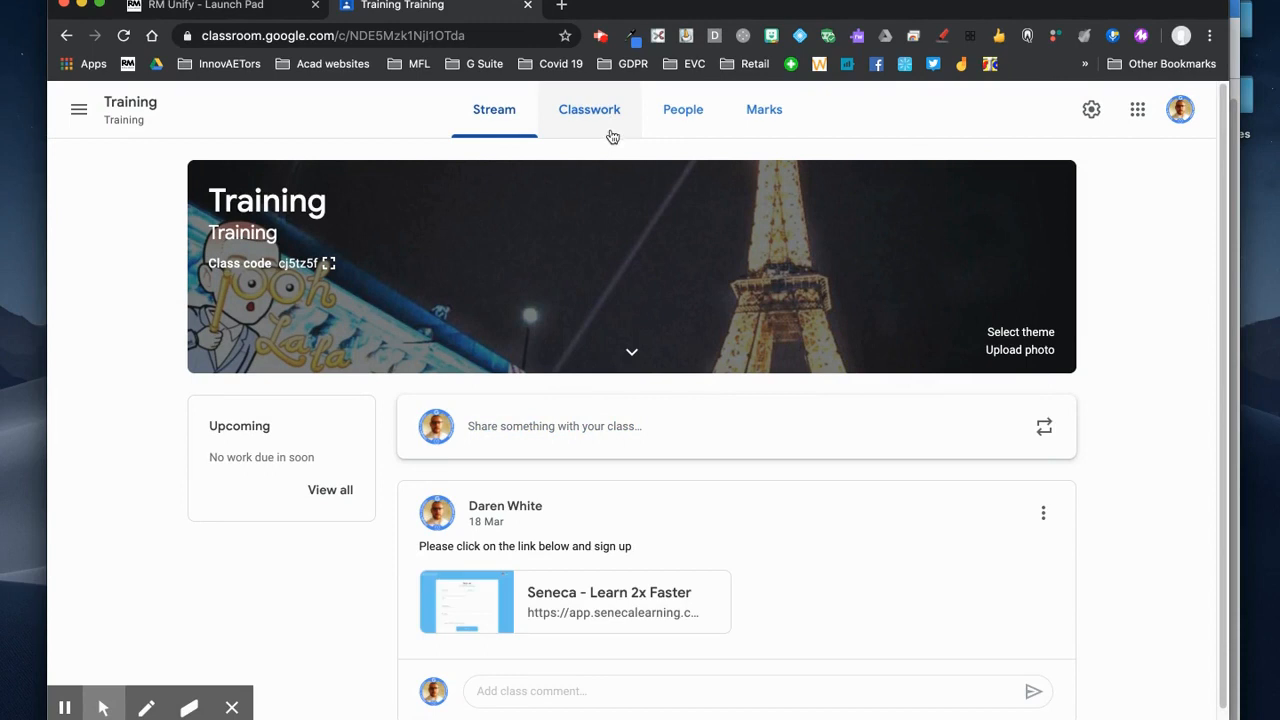
{"action": "left_click", "coordinate": [600, 116]}
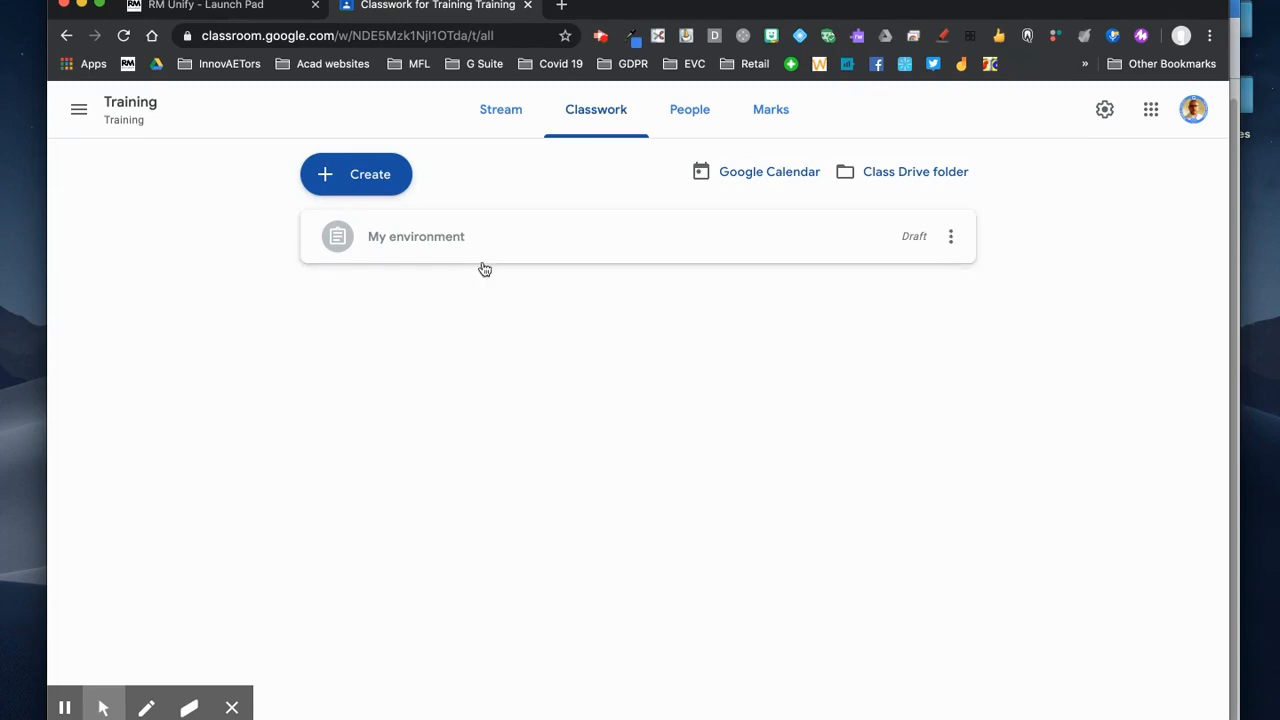
- Open the draft assignment "My environment" for editing and place it under a new topic named "Environment"
{"action": "left_click", "coordinate": [951, 237]}
{"action": "left_click", "coordinate": [884, 275]}
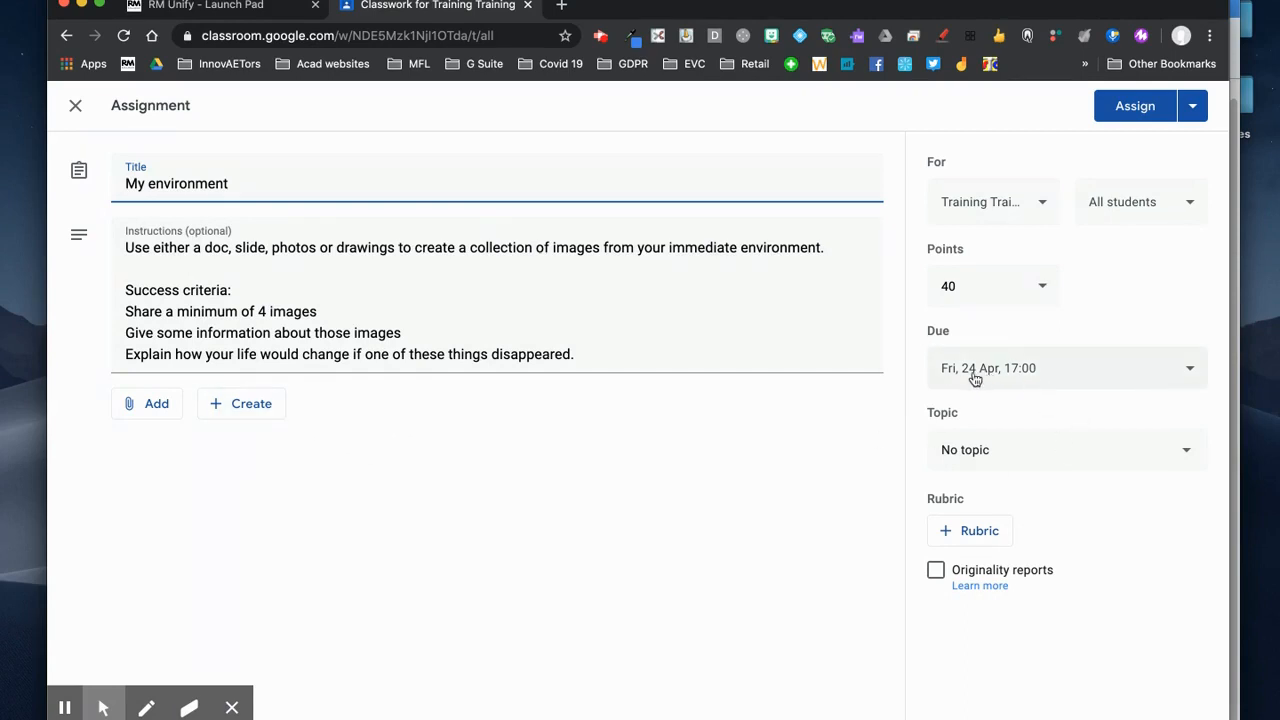
{"action": "left_click", "coordinate": [1177, 451]}
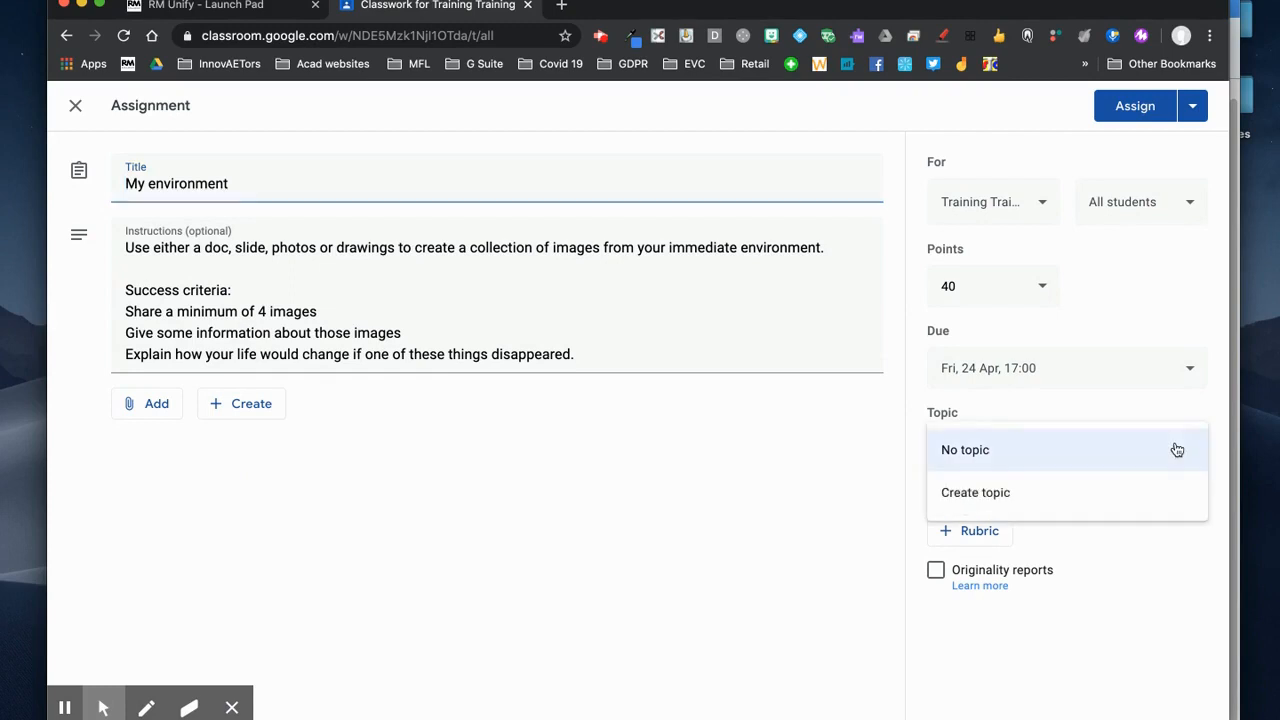
{"action": "left_click", "coordinate": [1044, 494]}
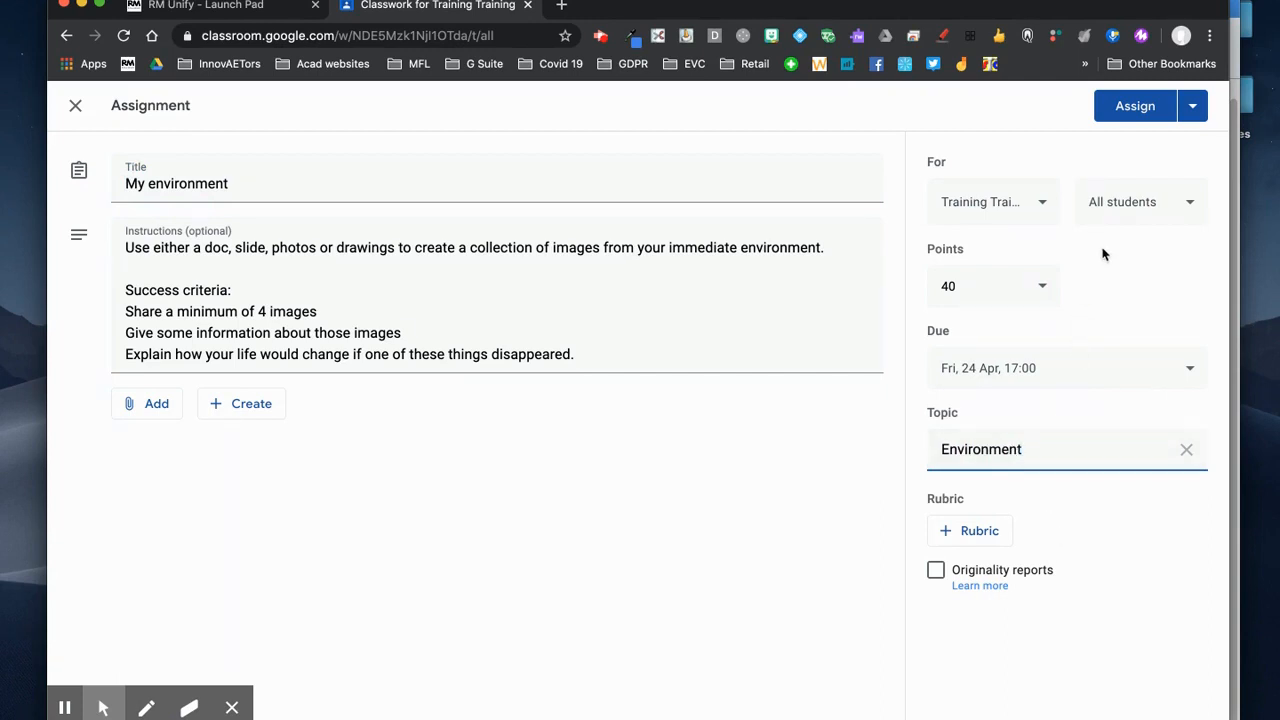
{"action": "left_click", "coordinate": [1108, 291]}
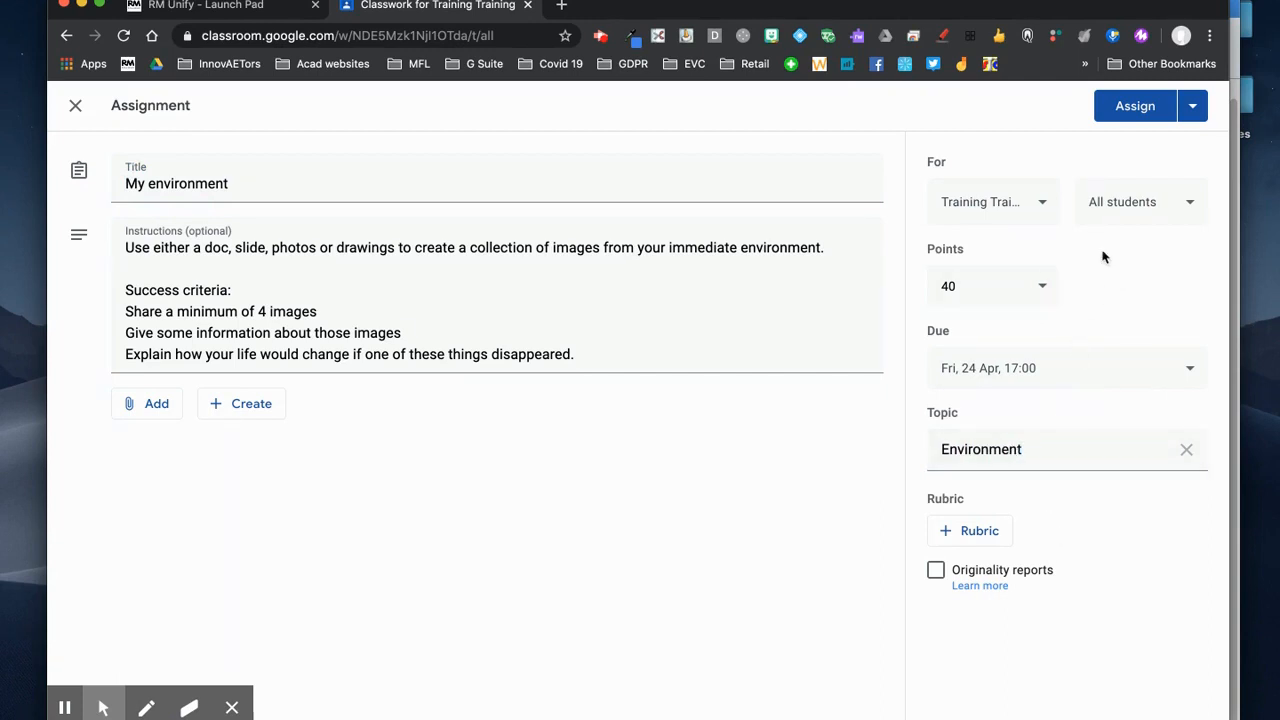
- Assign "My environment" to all students in the Training class and confirm
{"action": "left_click", "coordinate": [1140, 112]}
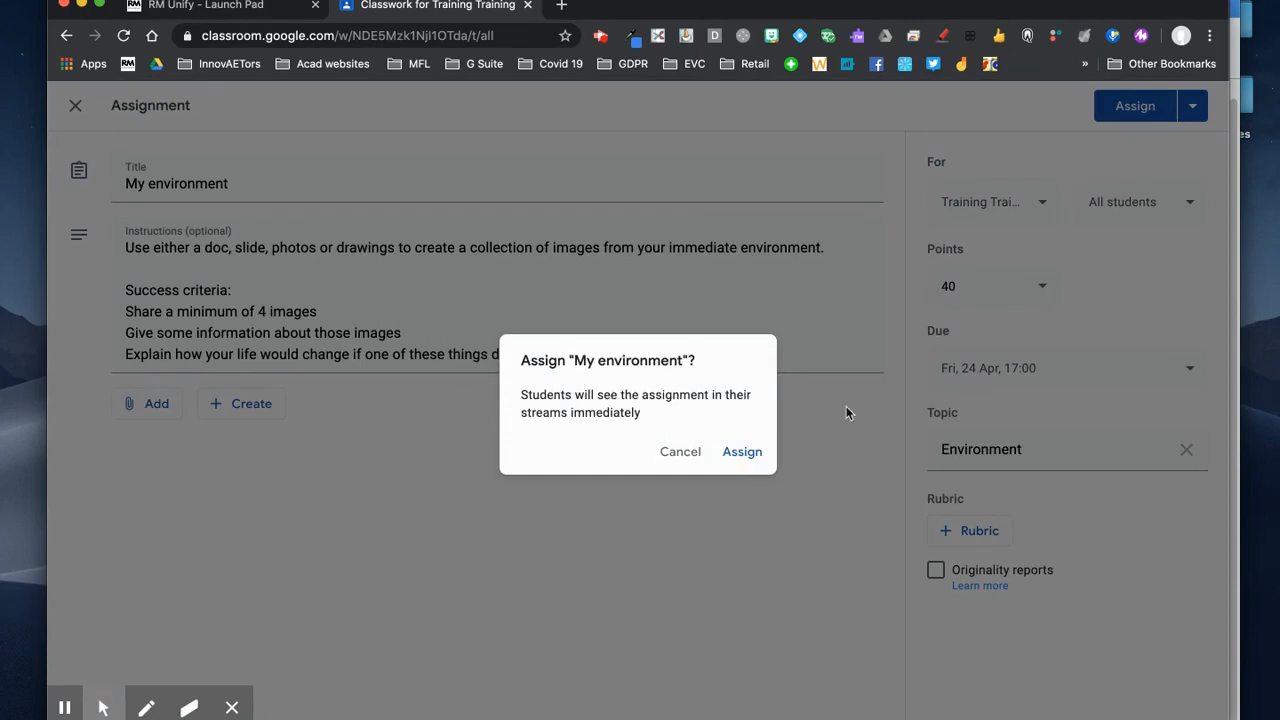
{"action": "left_click", "coordinate": [737, 451]}
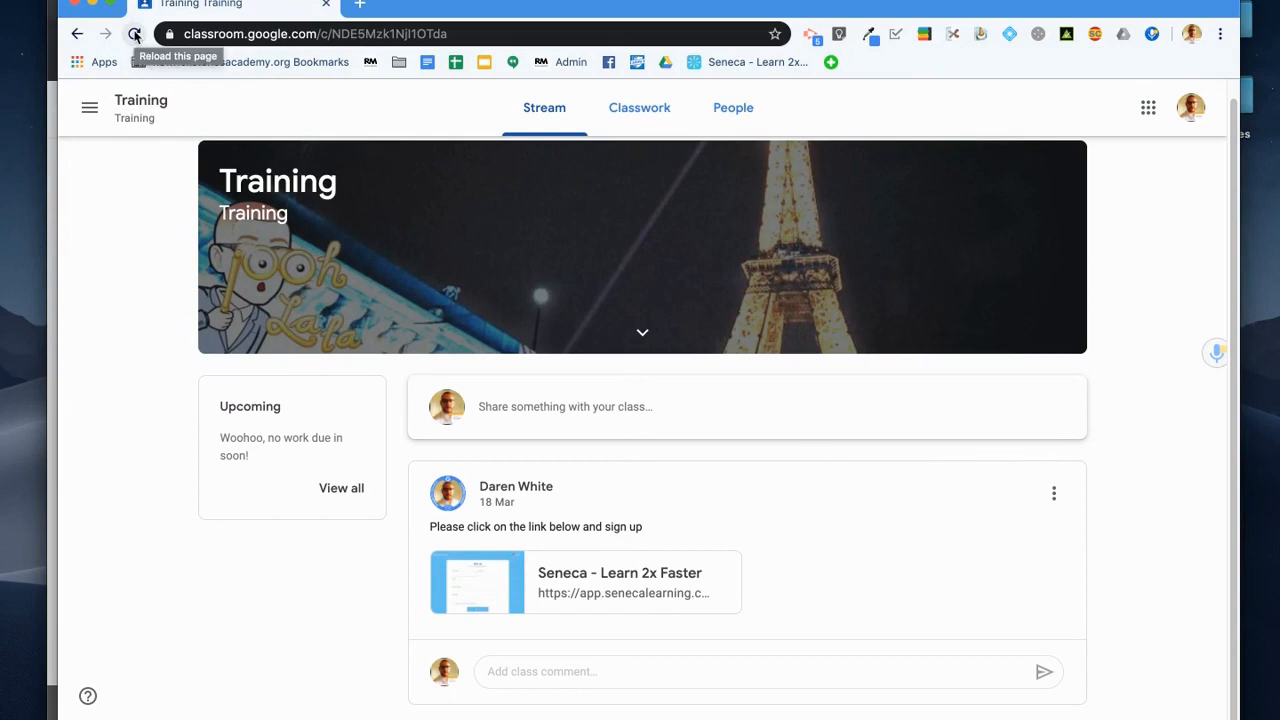
- In the student's browser window, open the full details of the "My environment" assignment from the Training classwork
{"action": "left_click", "coordinate": [645, 110]}
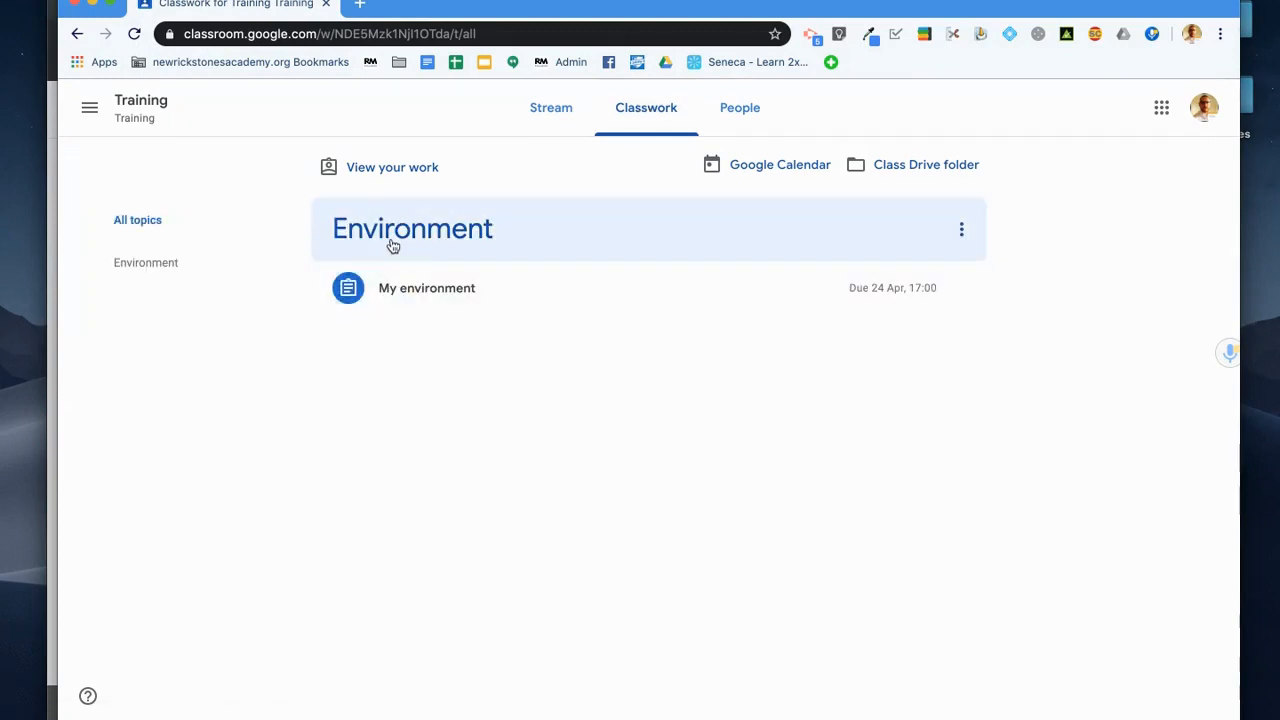
{"action": "left_click", "coordinate": [460, 300]}
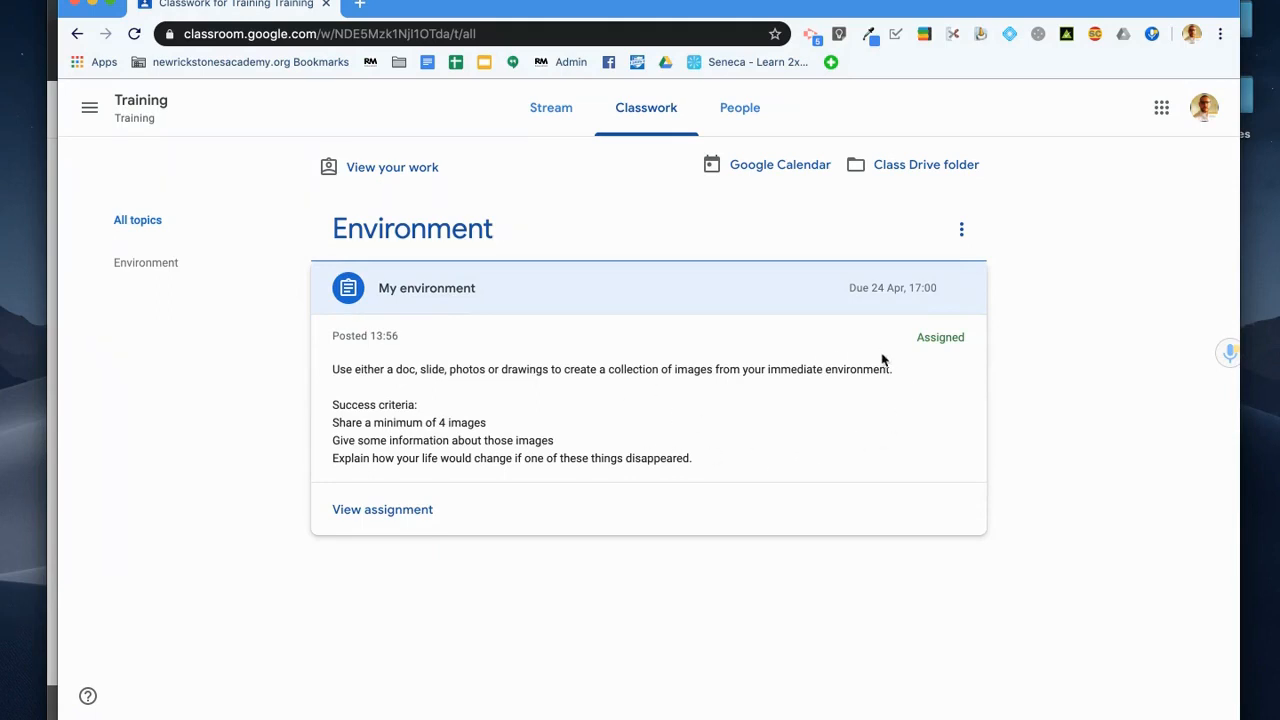
{"action": "mouse_move", "coordinate": [965, 303]}
{"action": "left_click", "coordinate": [412, 510]}
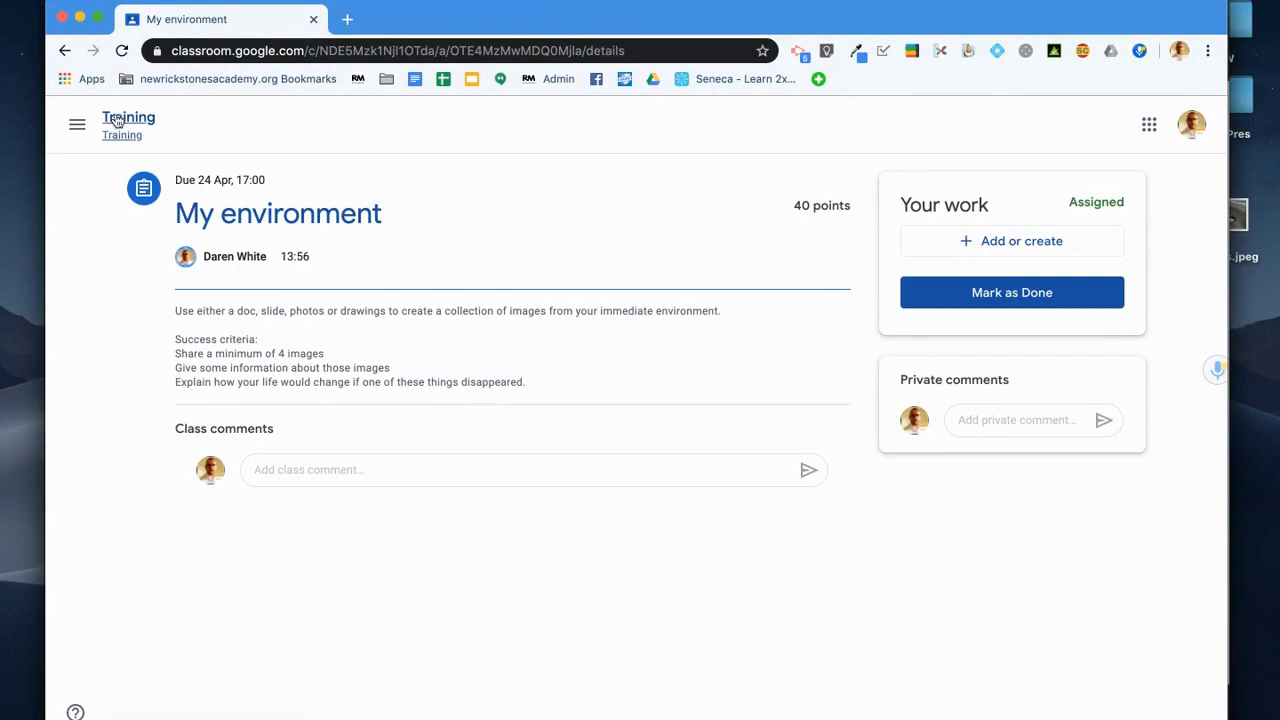
{"action": "left_click", "coordinate": [65, 52]}
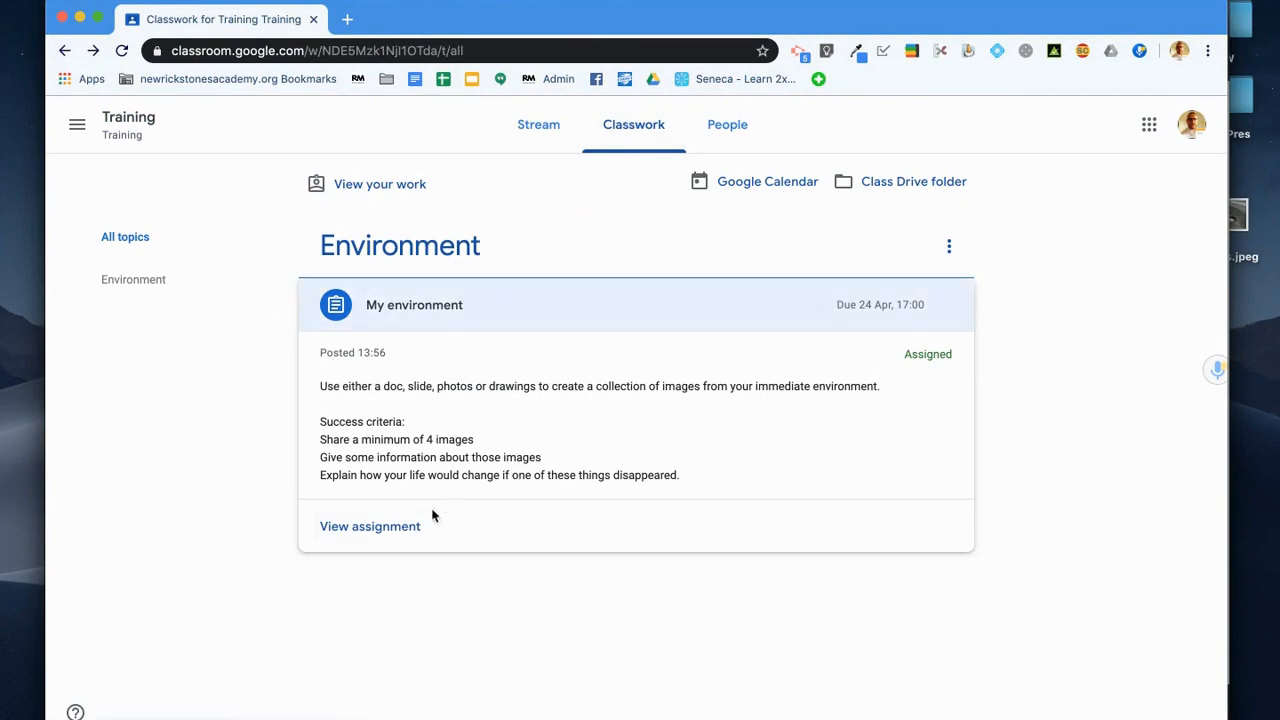
{"action": "left_click", "coordinate": [415, 530]}
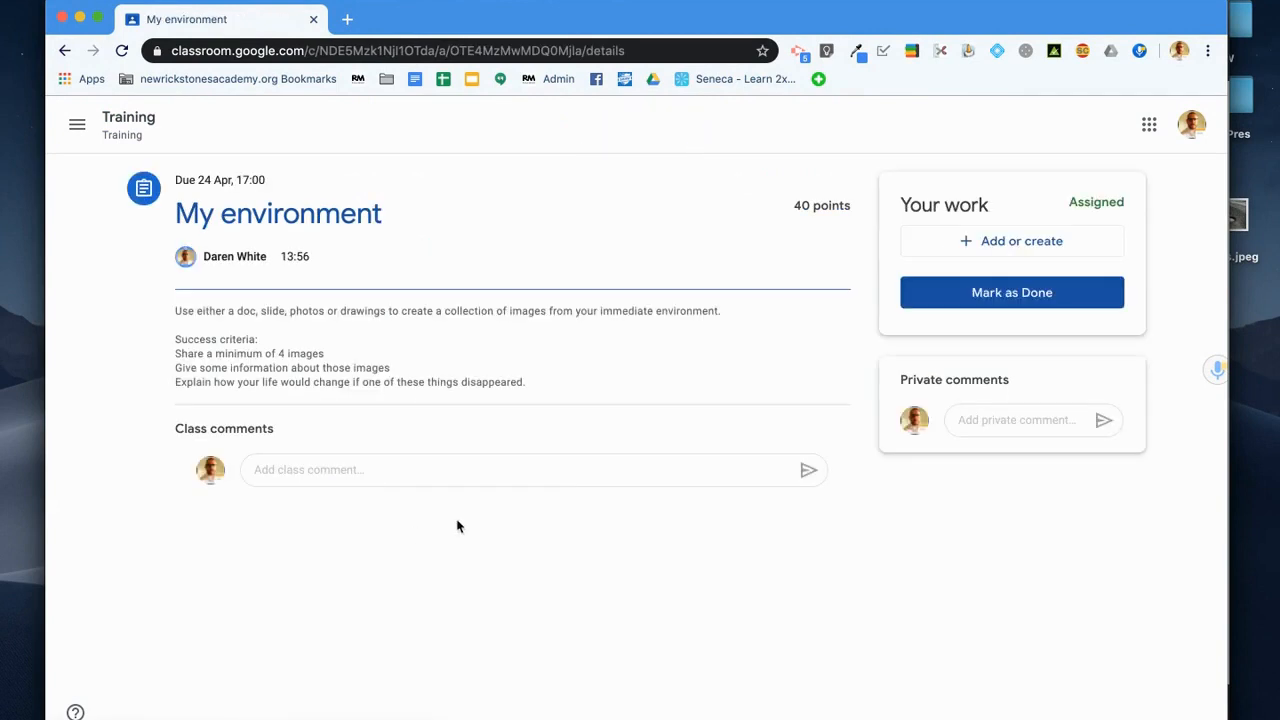
- Write the class comment "Hi Sir, I've got two parts to hand in for this." without posting it
{"action": "left_click", "coordinate": [572, 475]}
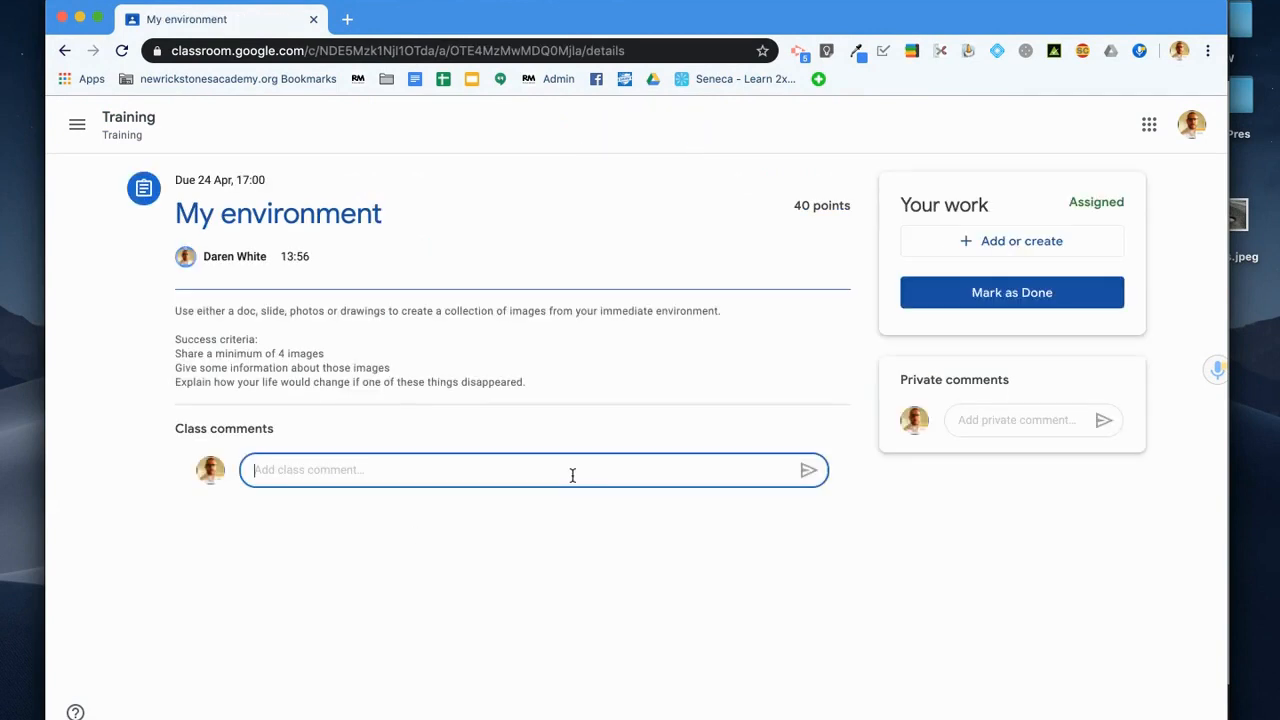
{"action": "type", "text": "Hi"}
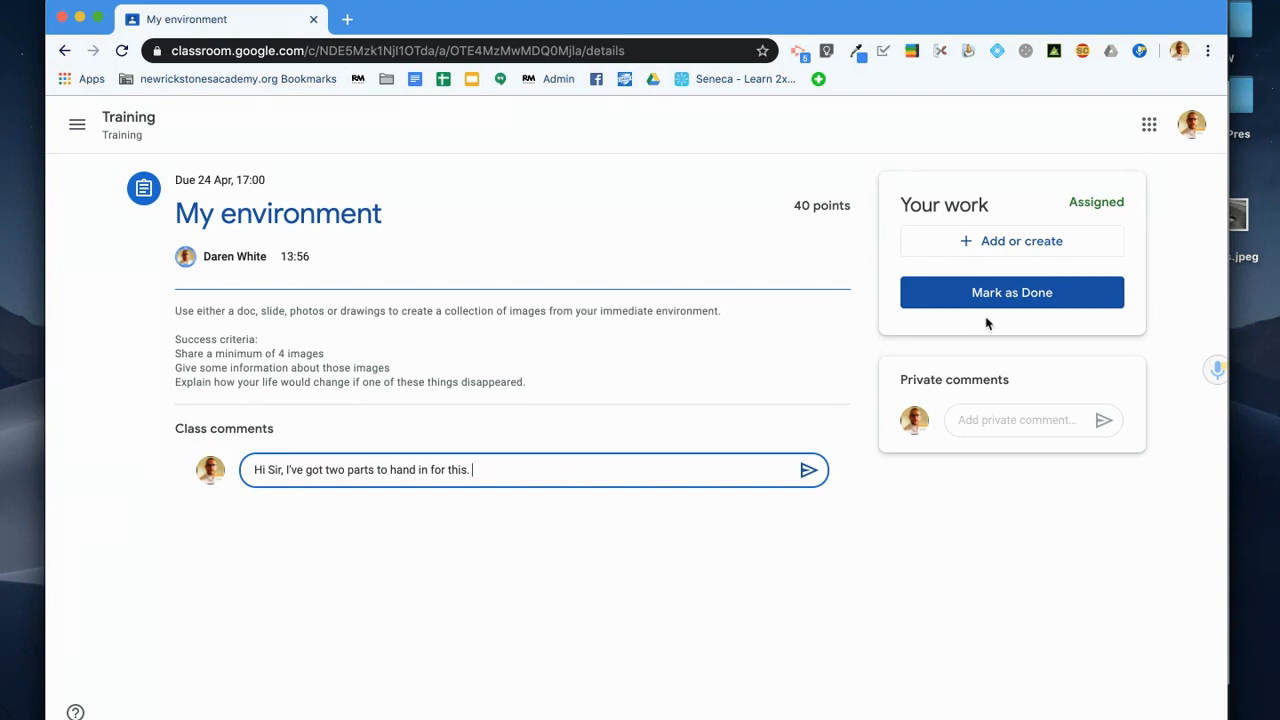
- Search Google Drive for "my environment" and attach the matching Google Slides presentation to the student's work
{"action": "left_click", "coordinate": [991, 247]}
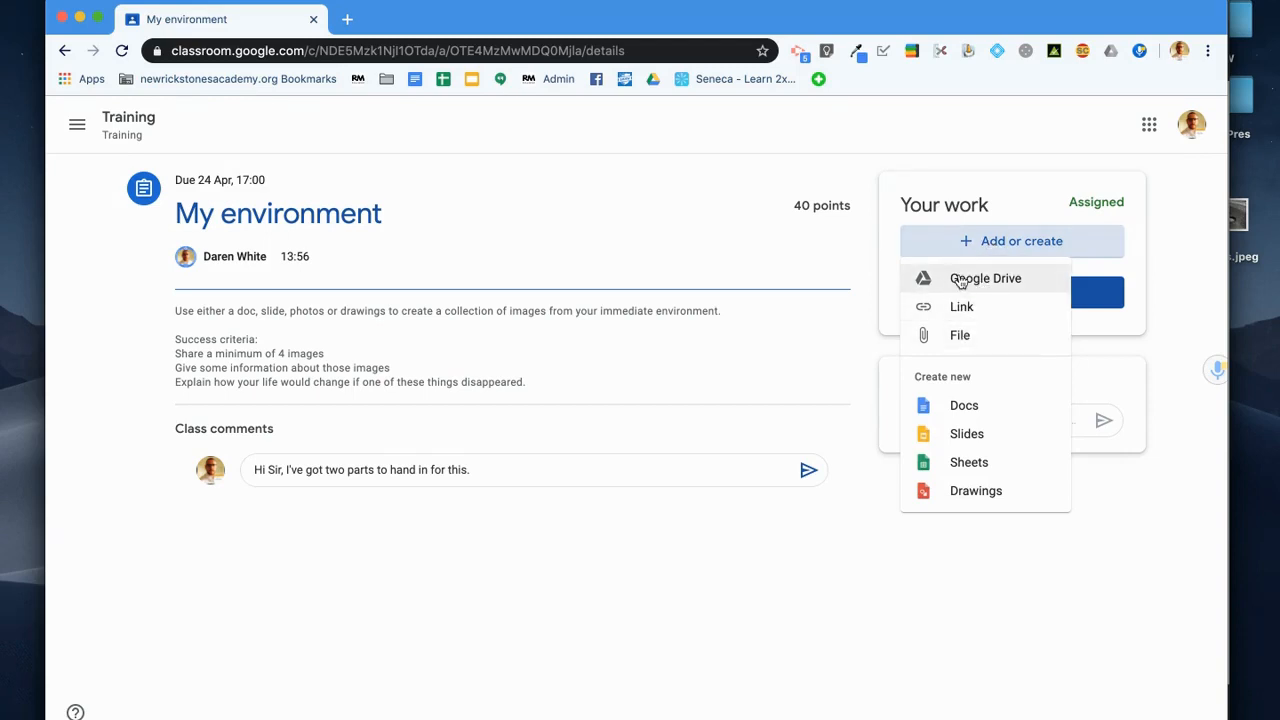
{"action": "left_click", "coordinate": [960, 282]}
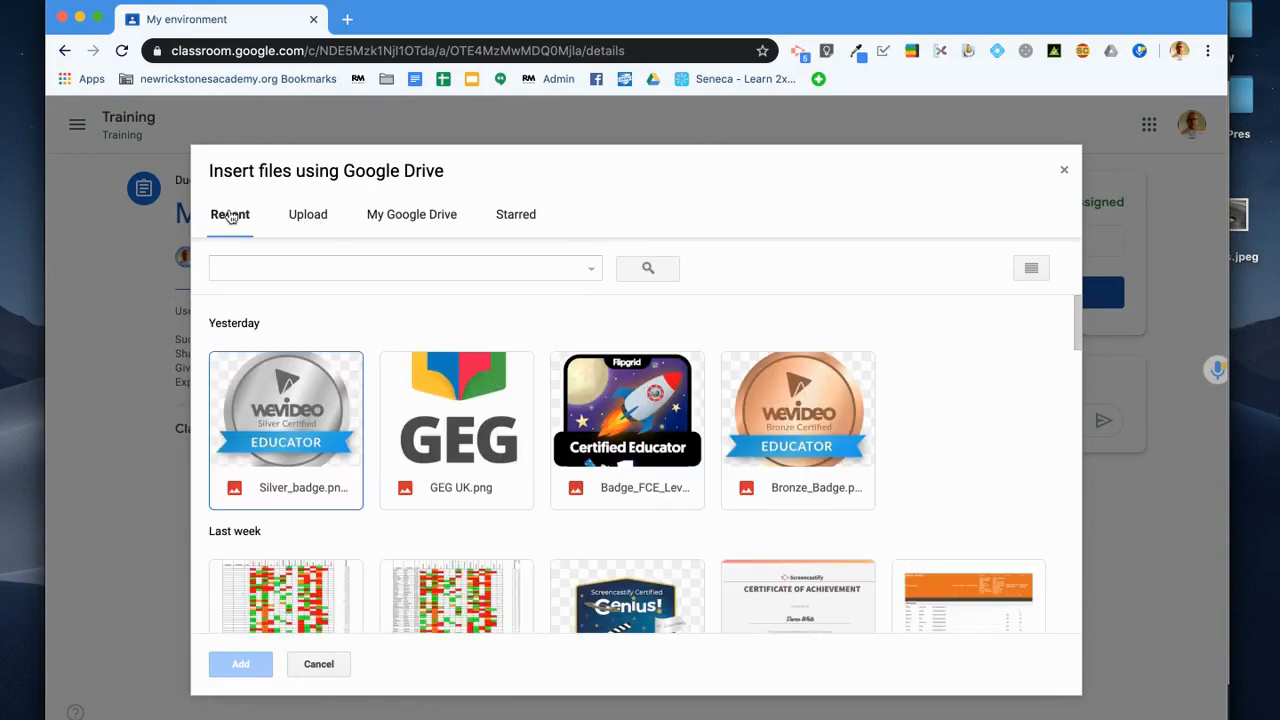
{"action": "left_click", "coordinate": [375, 269]}
{"action": "left_click", "coordinate": [402, 214]}
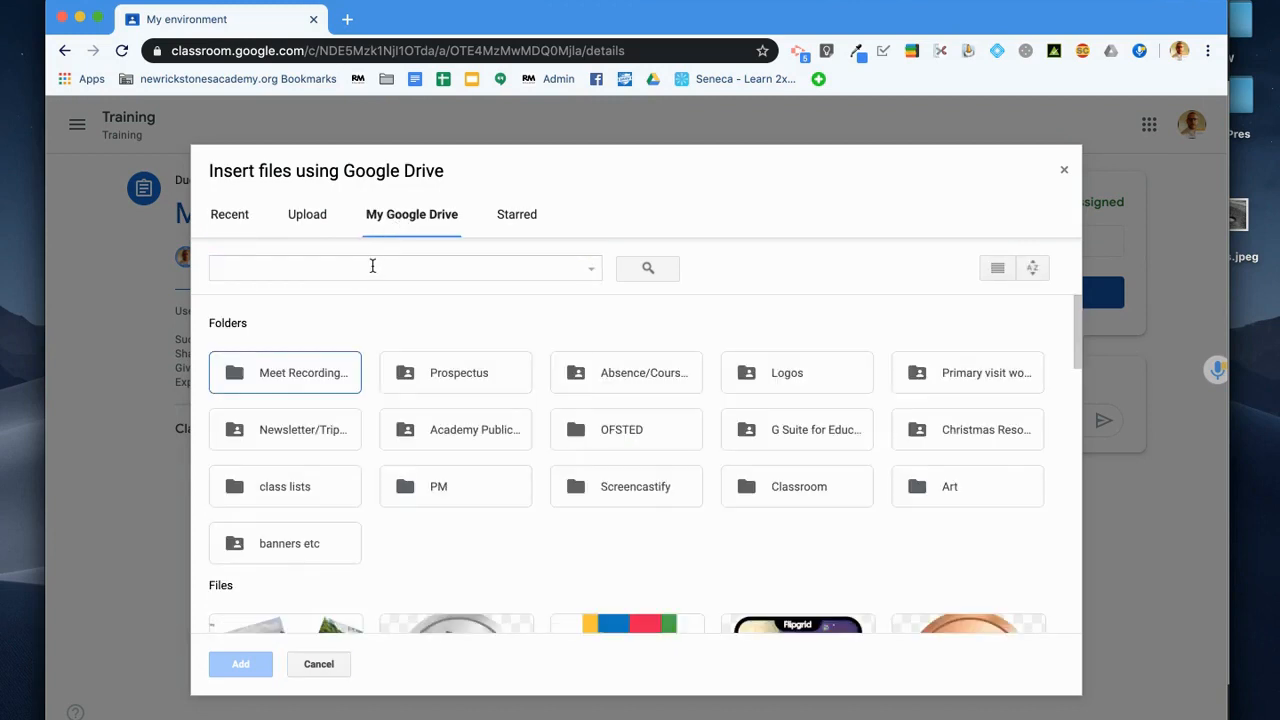
{"action": "left_click", "coordinate": [333, 263]}
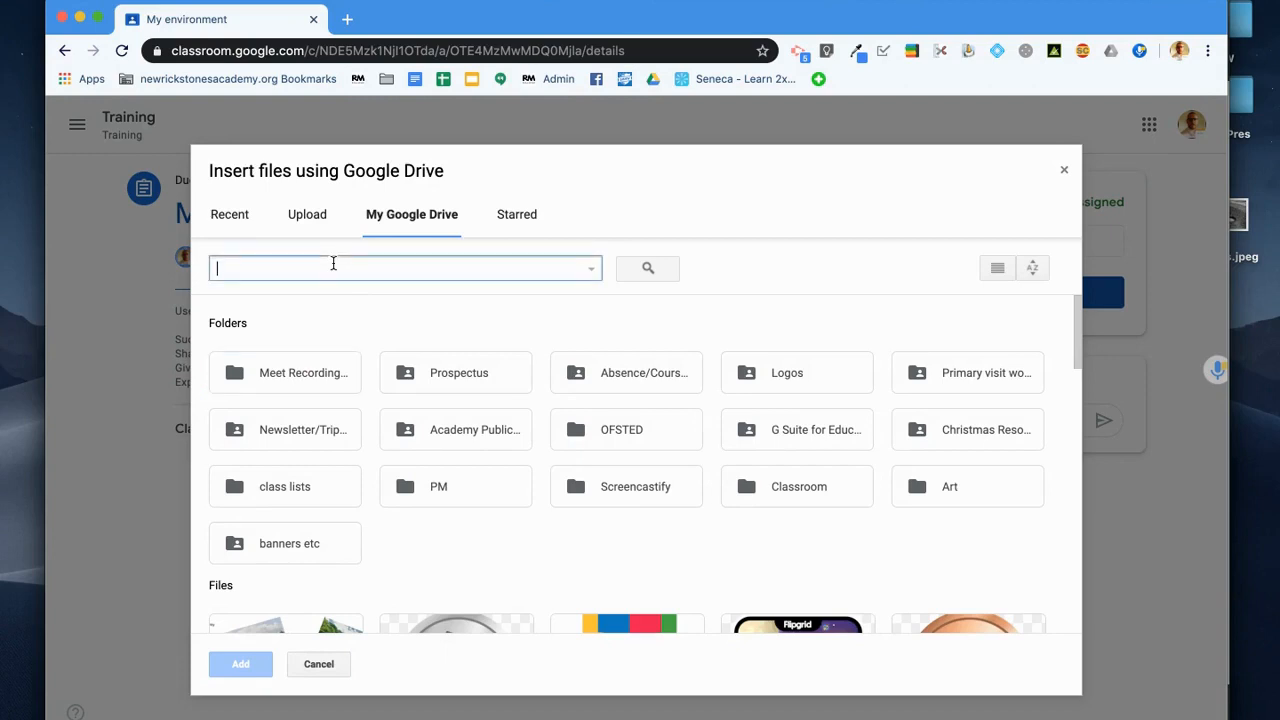
{"action": "type", "text": "my environem"}
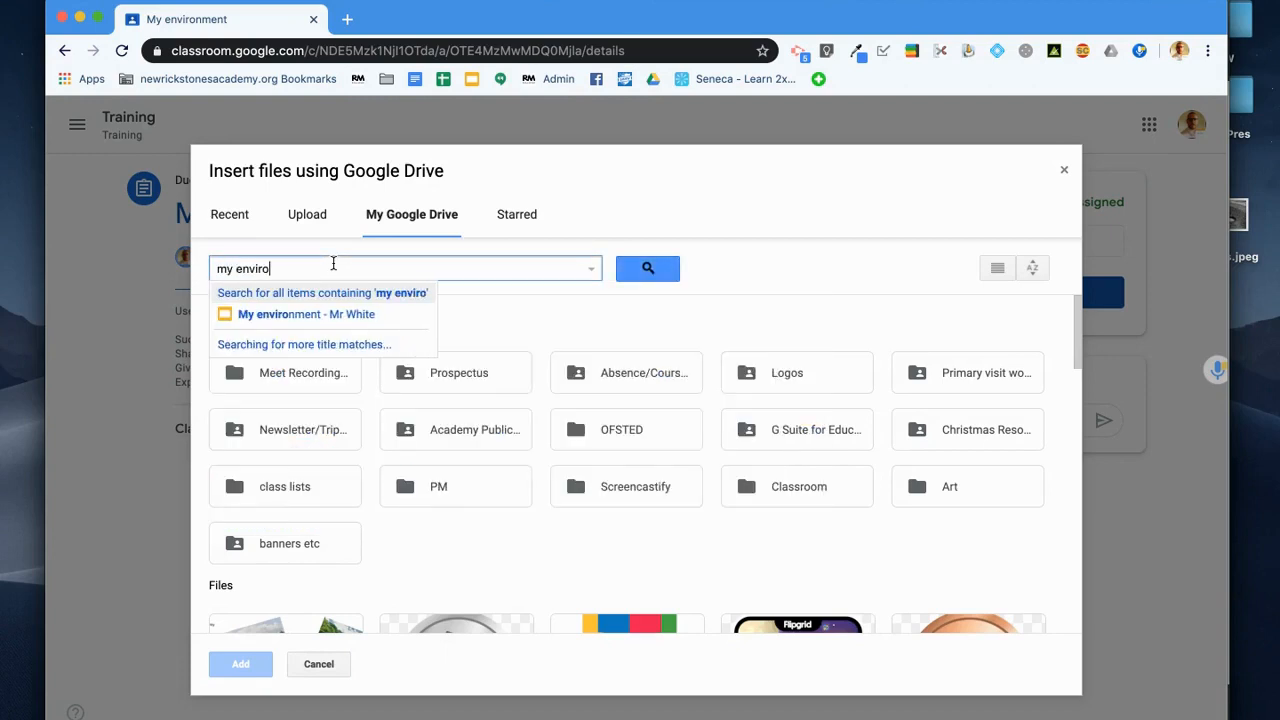
{"action": "key", "text": "BackSpace"}
{"action": "key", "text": "BackSpace"}
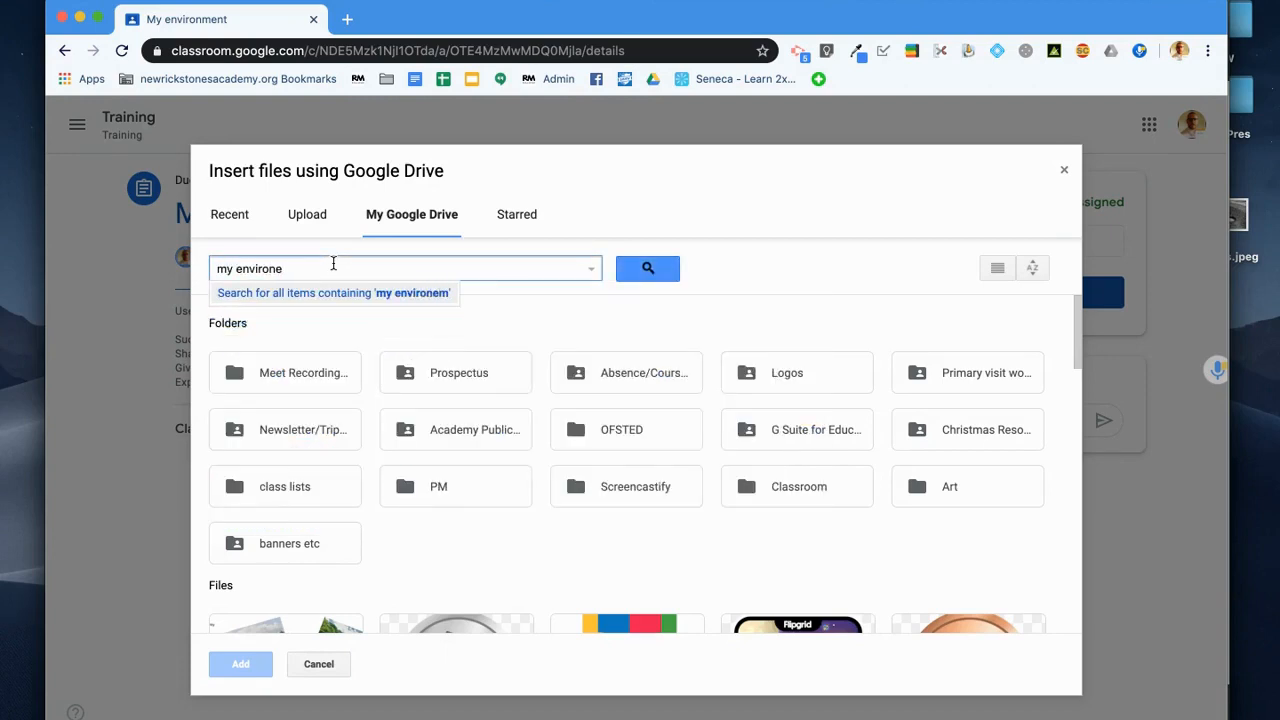
{"action": "type", "text": "ment"}
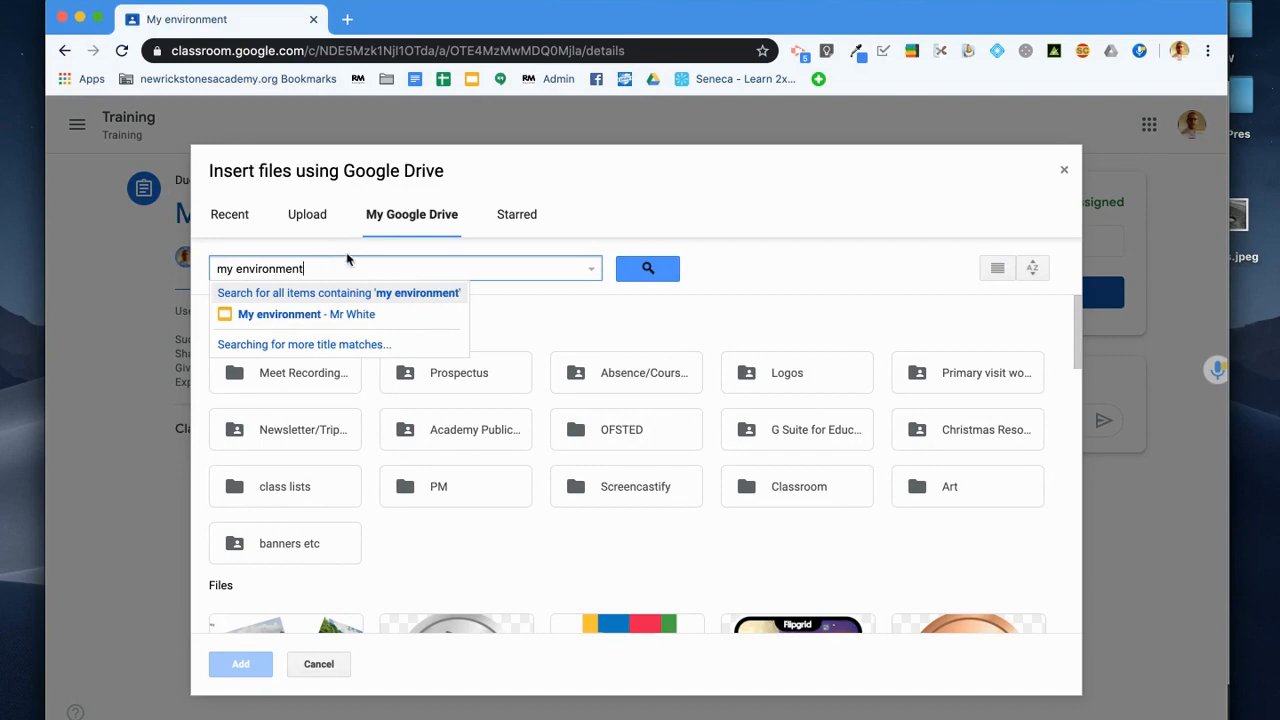
{"action": "left_click", "coordinate": [289, 314]}
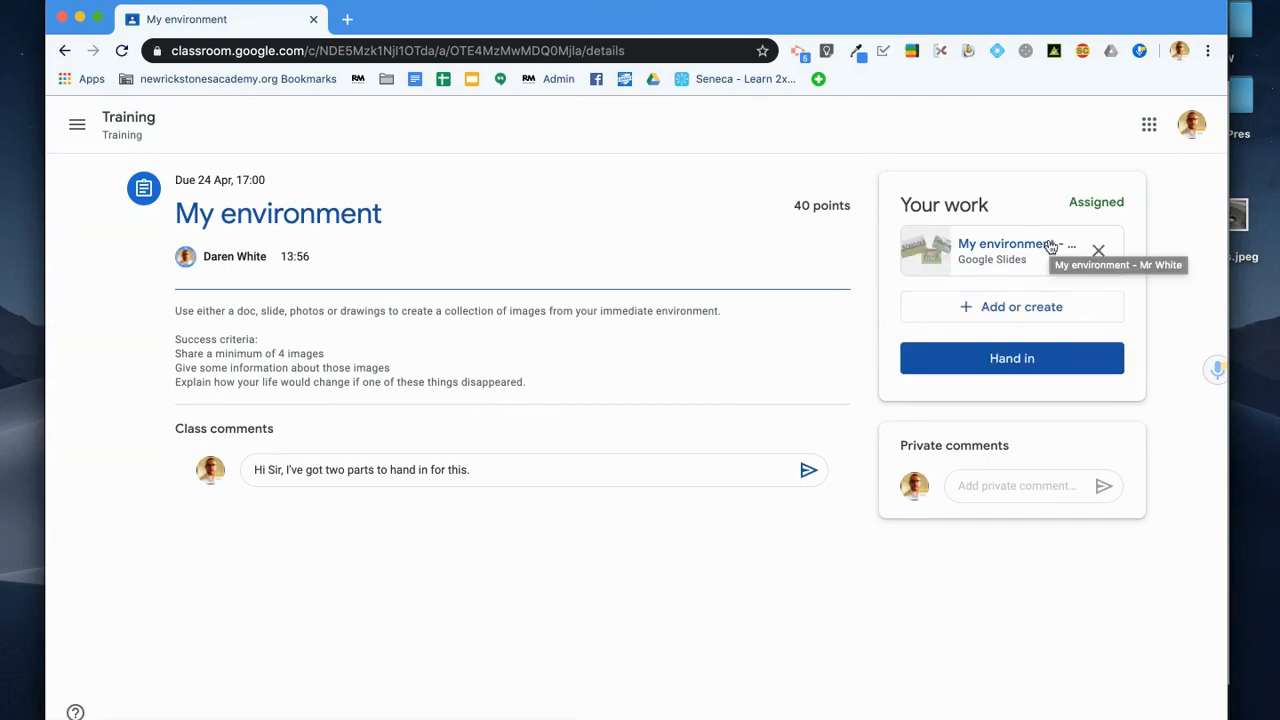
- Upload the image potholes.jpeg from the Desktop as a second attachment to the student's work
{"action": "left_click", "coordinate": [999, 308]}
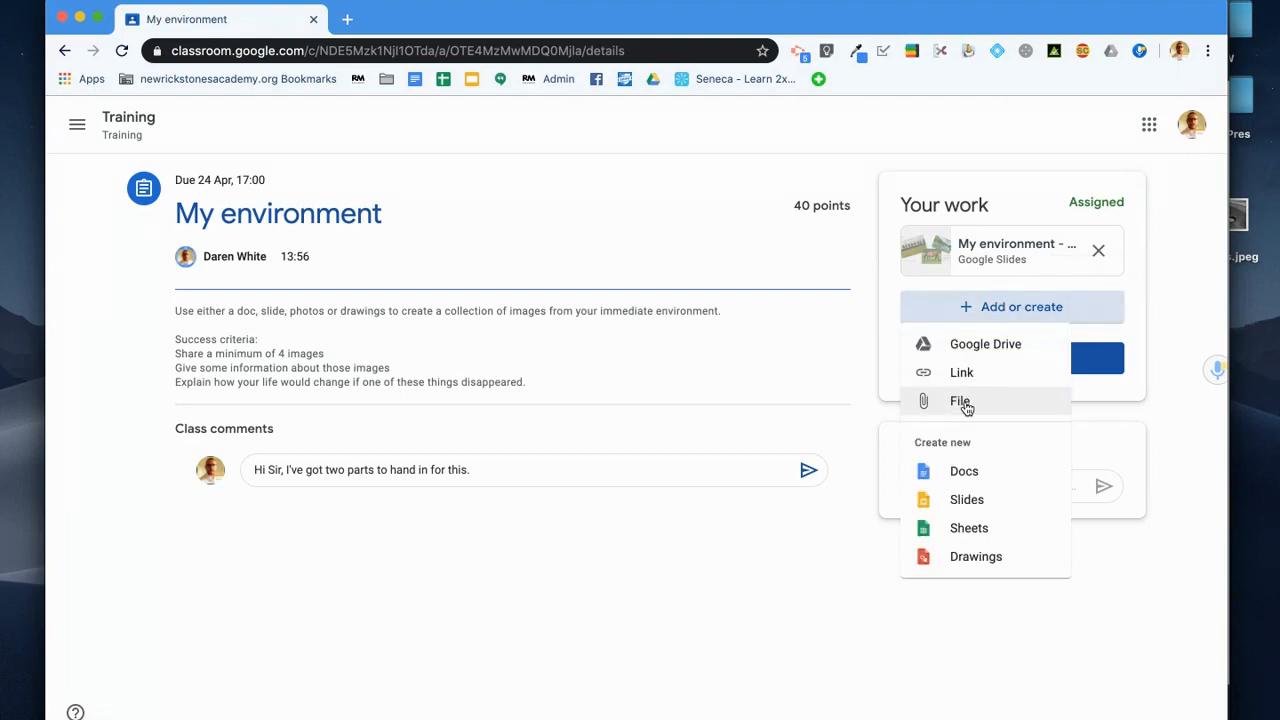
{"action": "left_click", "coordinate": [962, 403]}
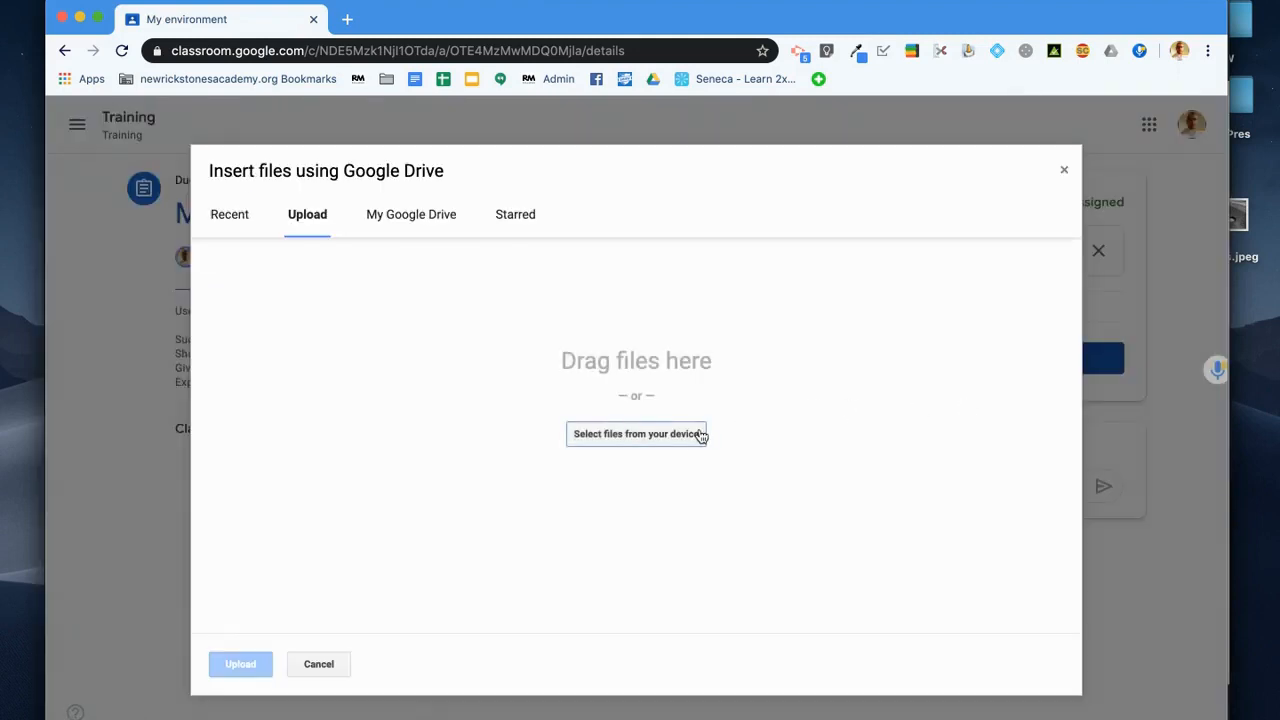
{"action": "left_click", "coordinate": [688, 440]}
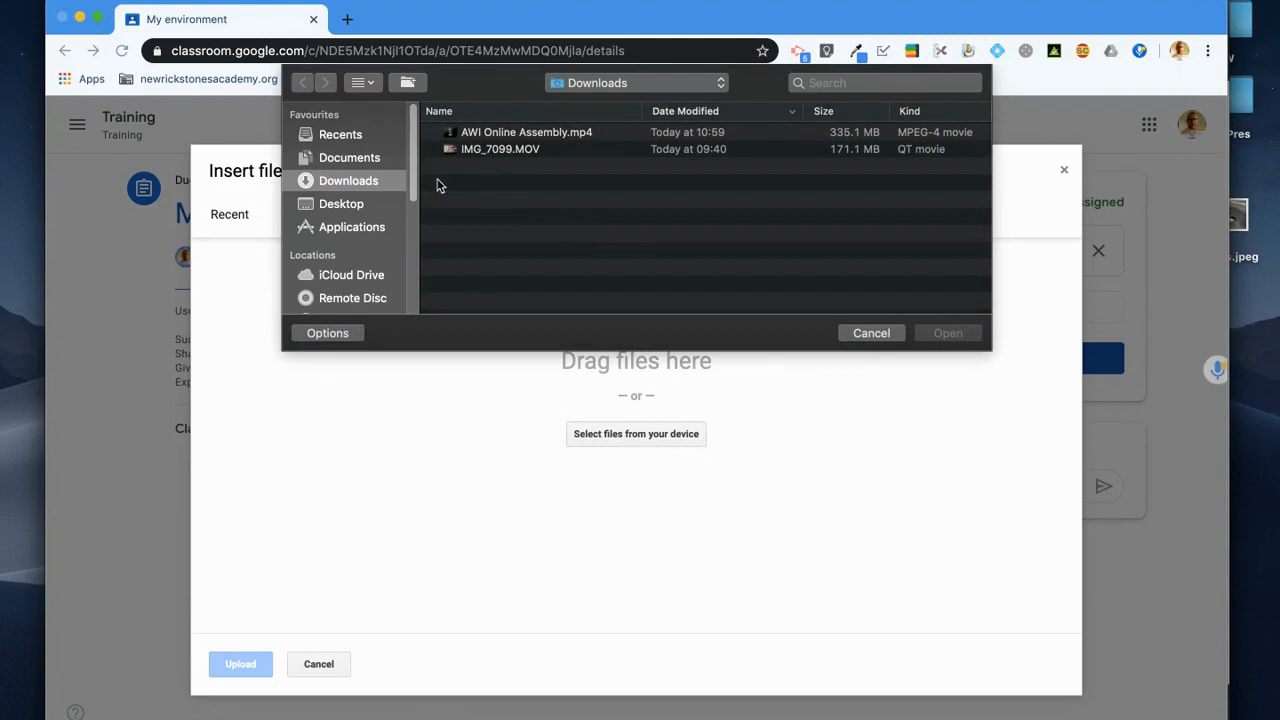
{"action": "left_click", "coordinate": [342, 205]}
{"action": "double_click", "coordinate": [520, 132]}
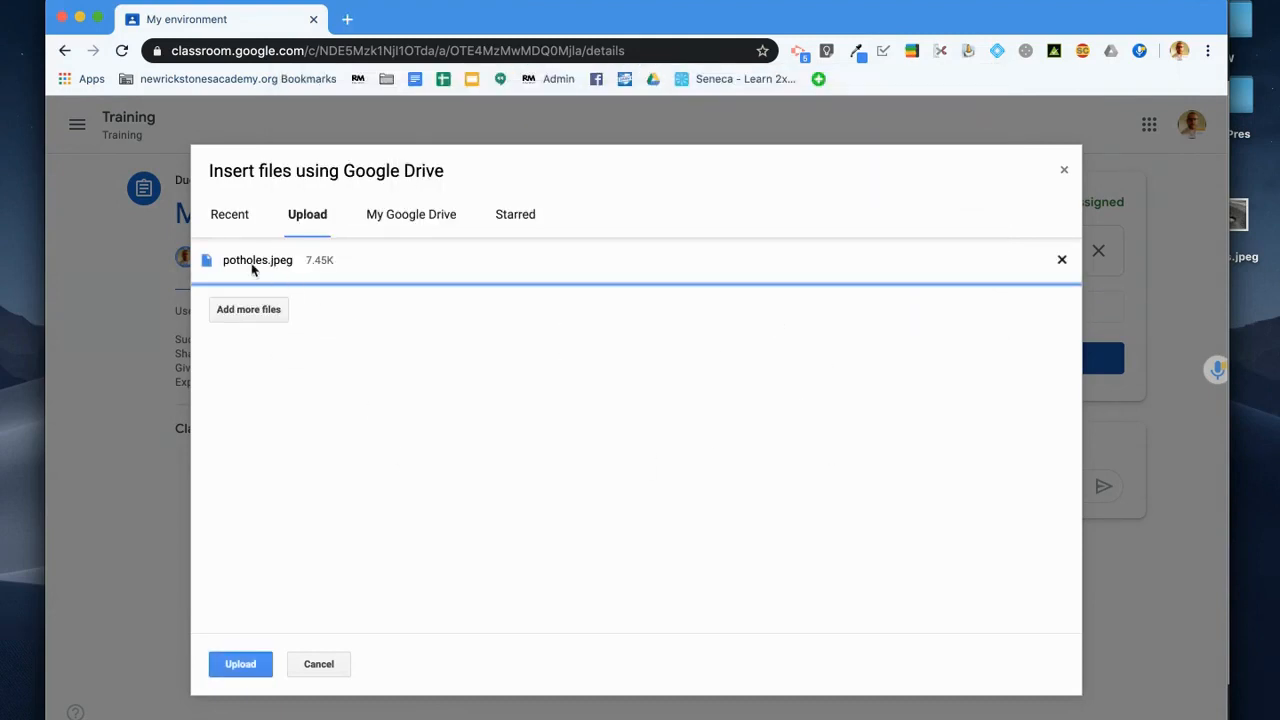
{"action": "left_click", "coordinate": [252, 666]}
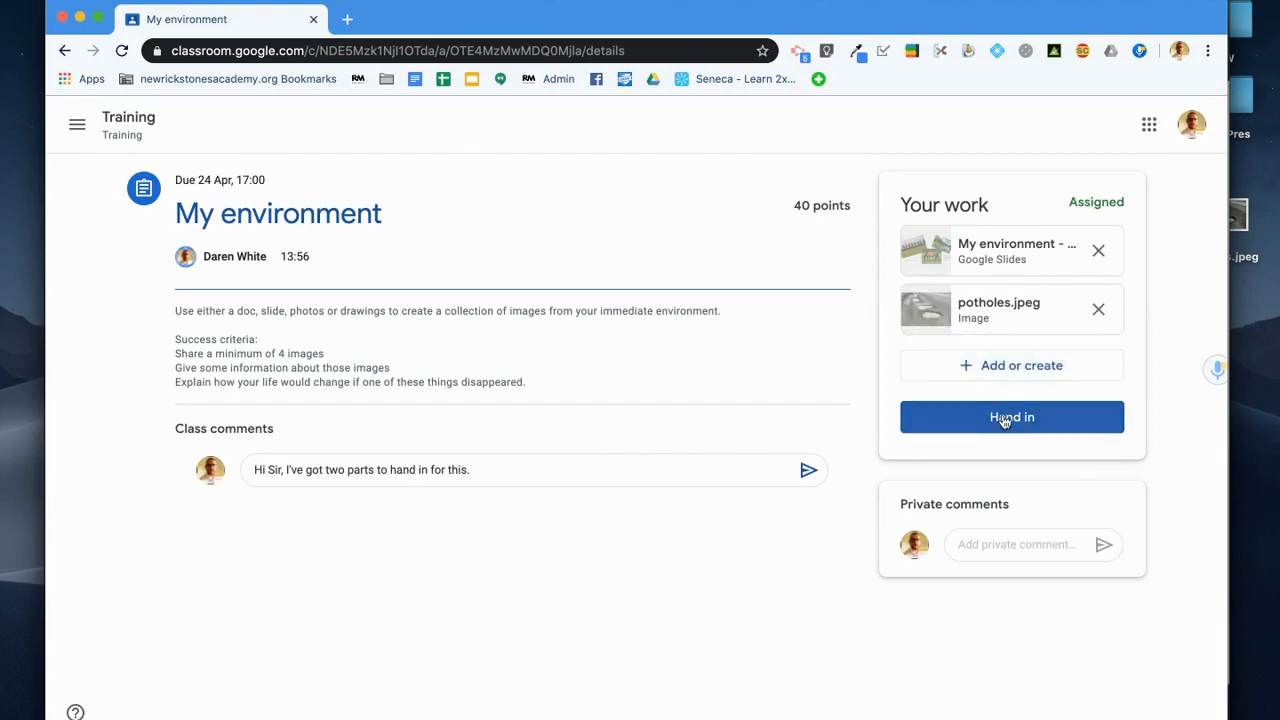
- Hand in the student's work for "My environment" with both attachments and confirm the submission
{"action": "left_click", "coordinate": [1010, 420]}
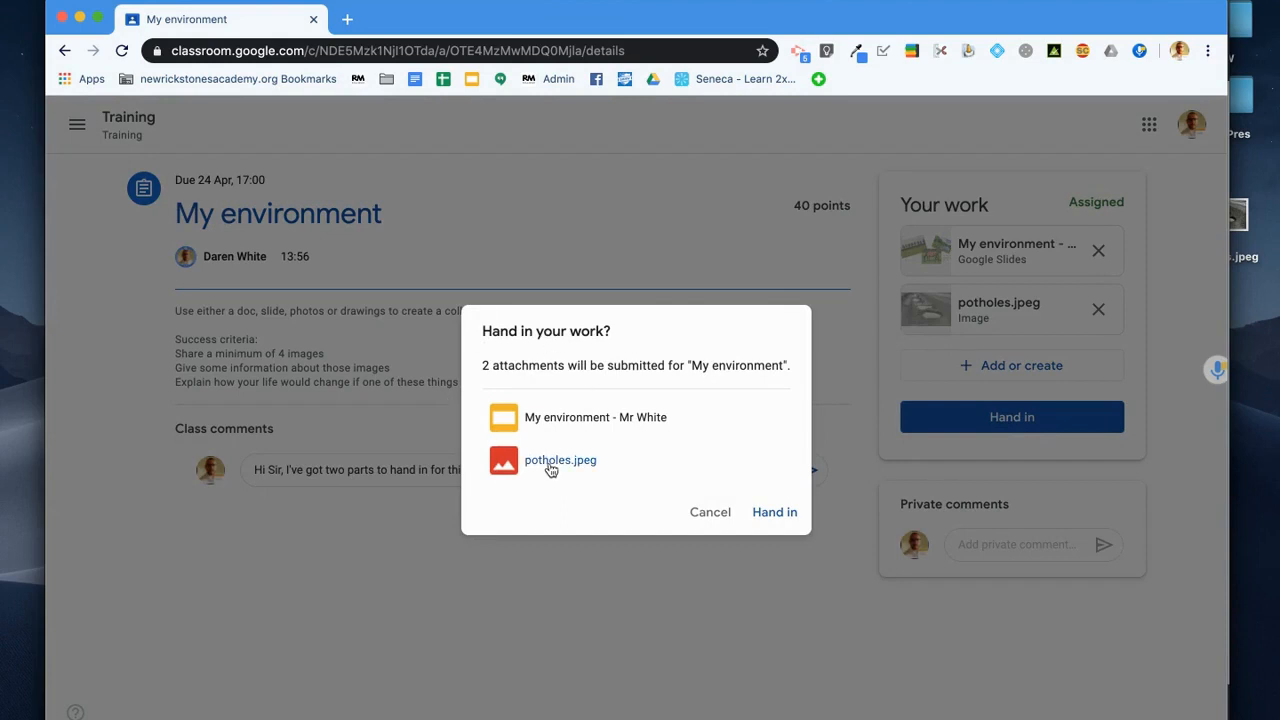
{"action": "left_click", "coordinate": [776, 514]}
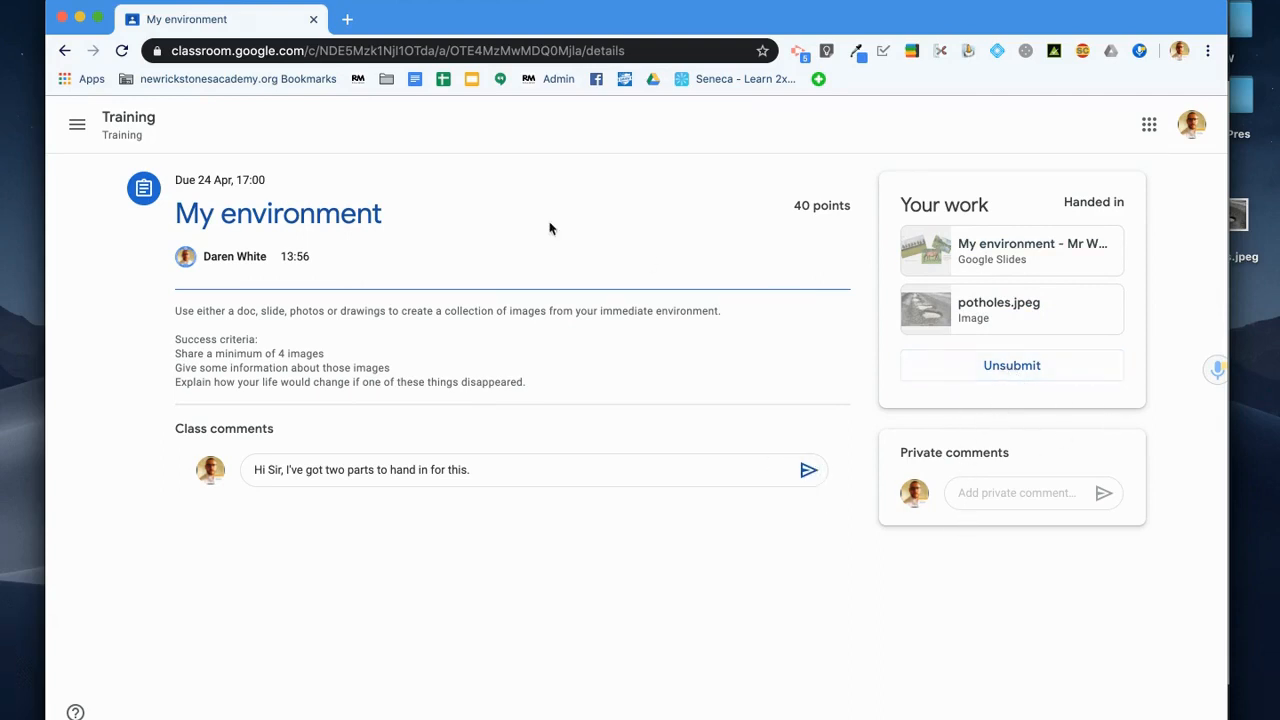
- Switch to the teacher's browser window, reload the Training classwork and open the handed-in student work for "My environment"
{"action": "left_click", "coordinate": [1148, 1]}
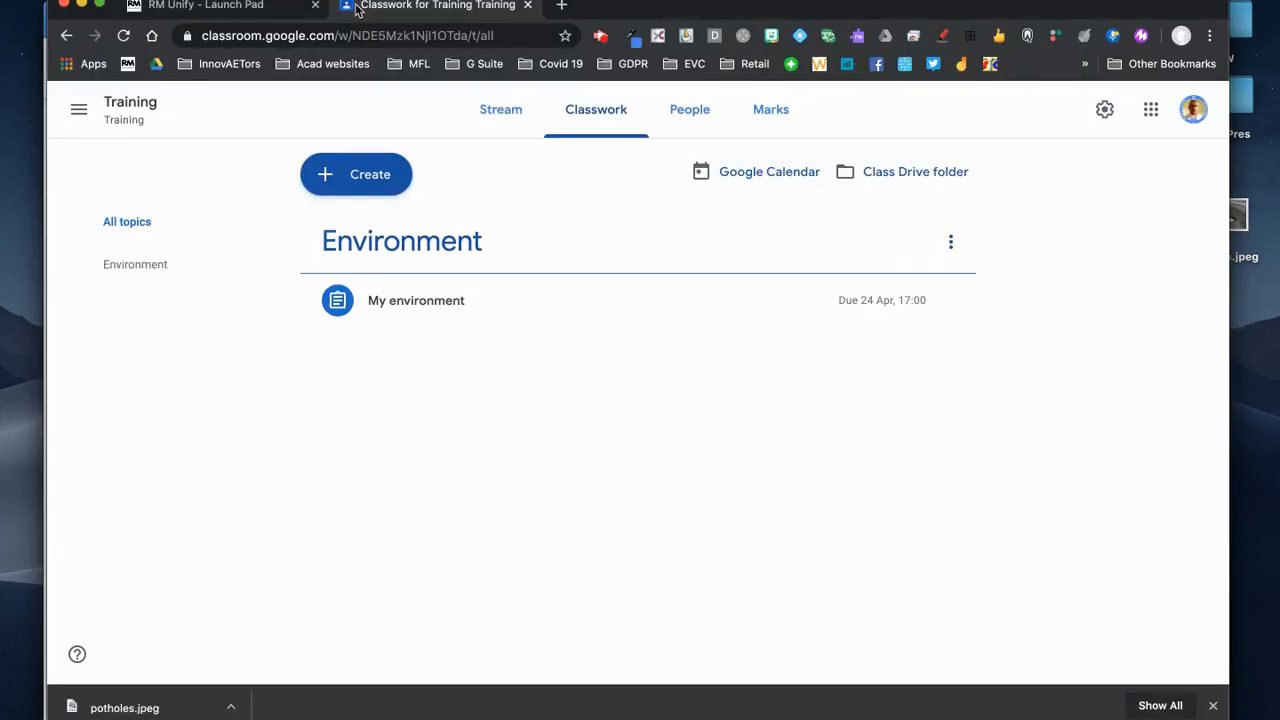
{"action": "left_click", "coordinate": [123, 36]}
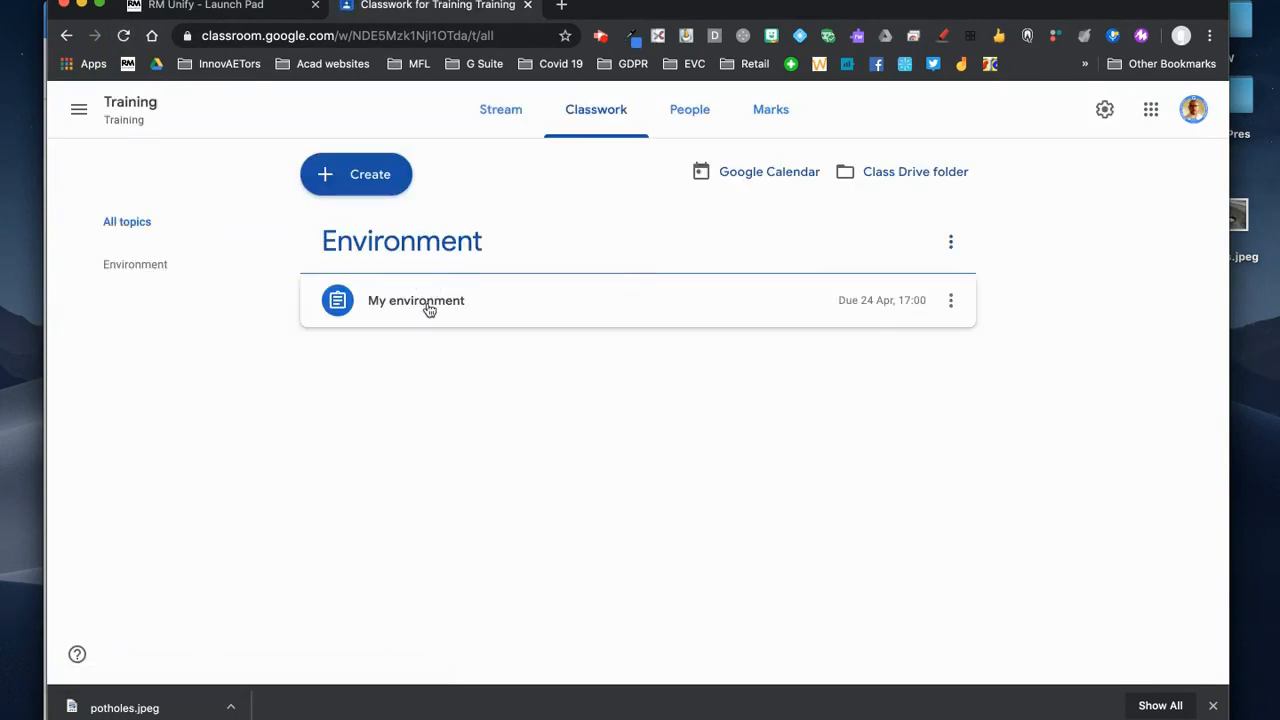
{"action": "left_click", "coordinate": [429, 309]}
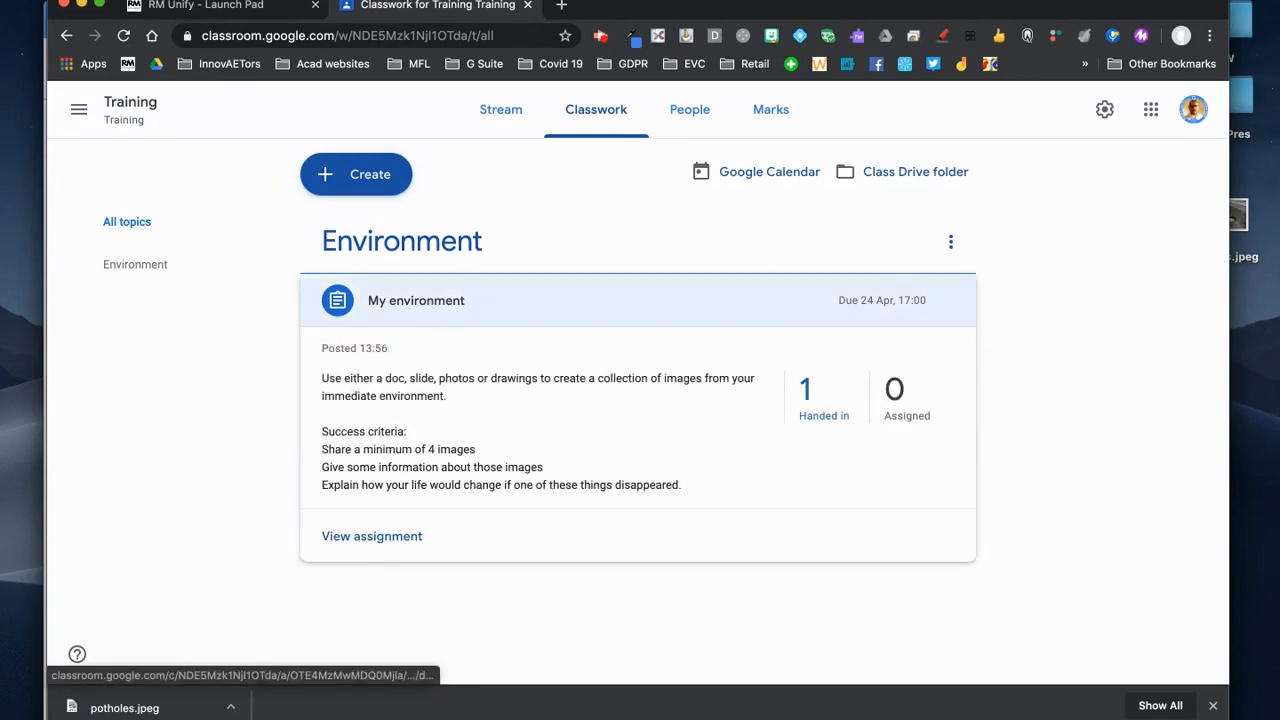
{"action": "left_click", "coordinate": [812, 405]}
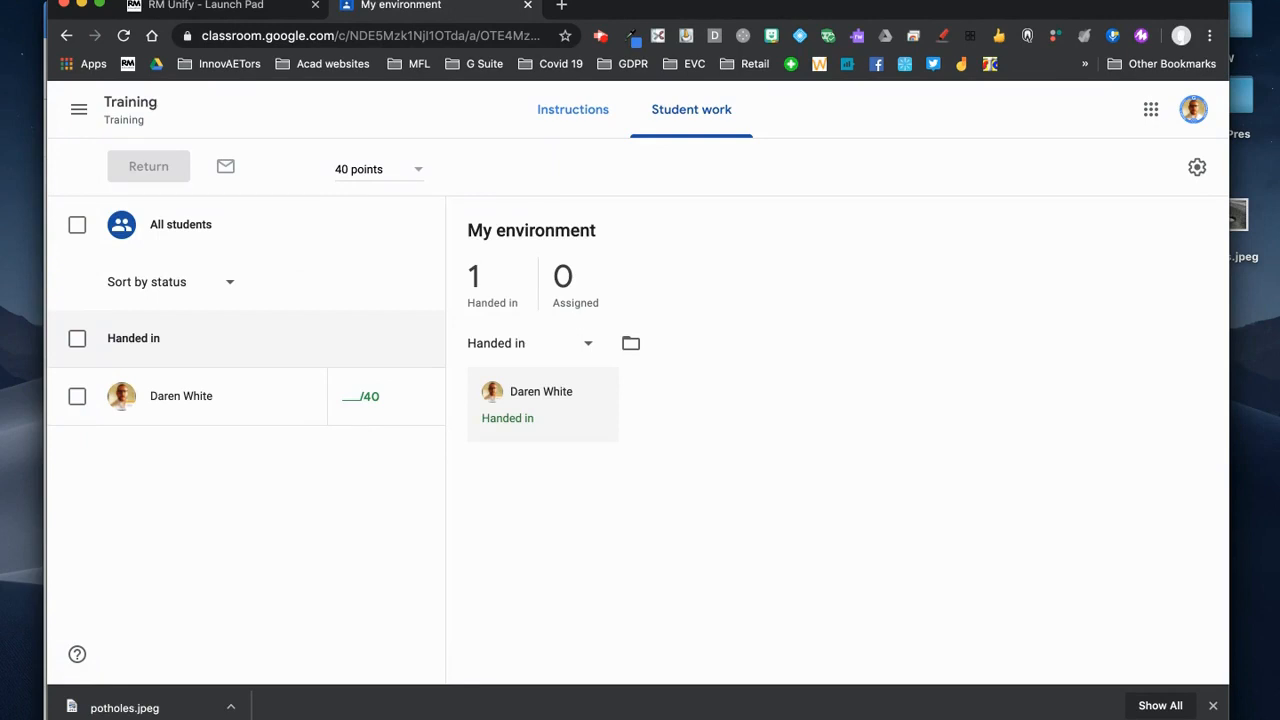
- Open the student's submission and review potholes.jpeg, returning to the "My environment" slides for marking
{"action": "left_click", "coordinate": [538, 443]}
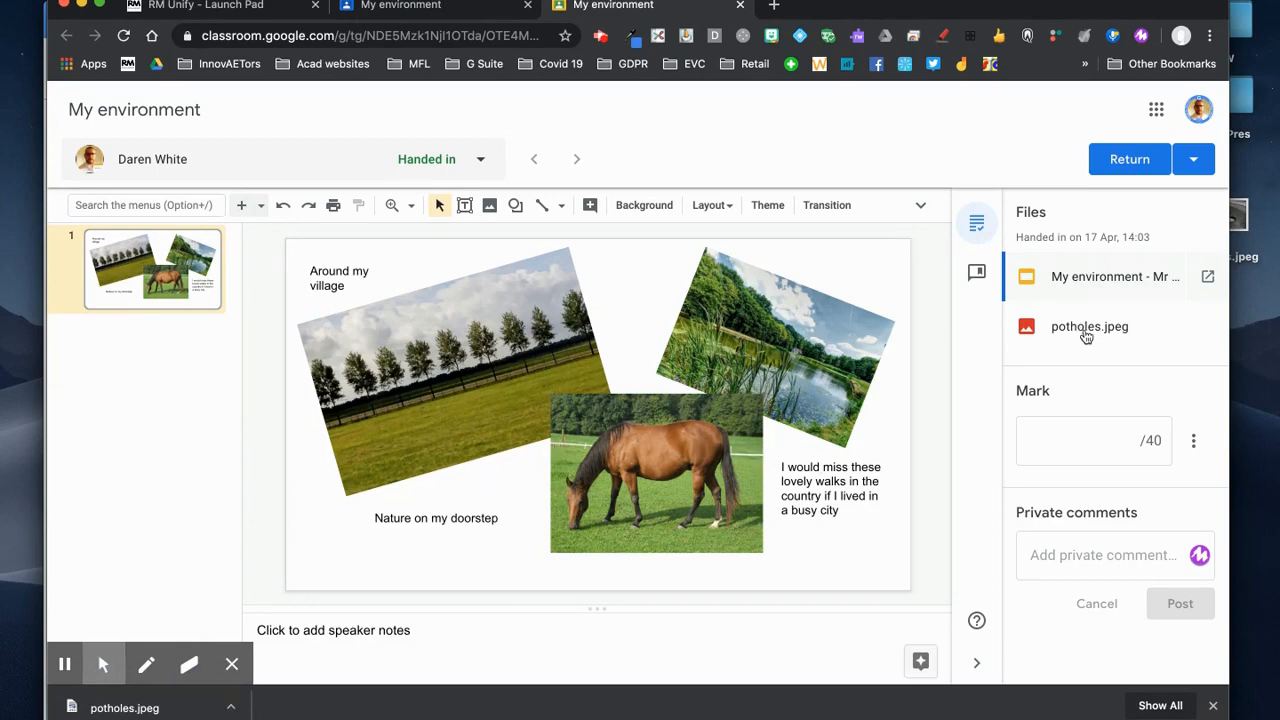
{"action": "left_click", "coordinate": [1086, 330]}
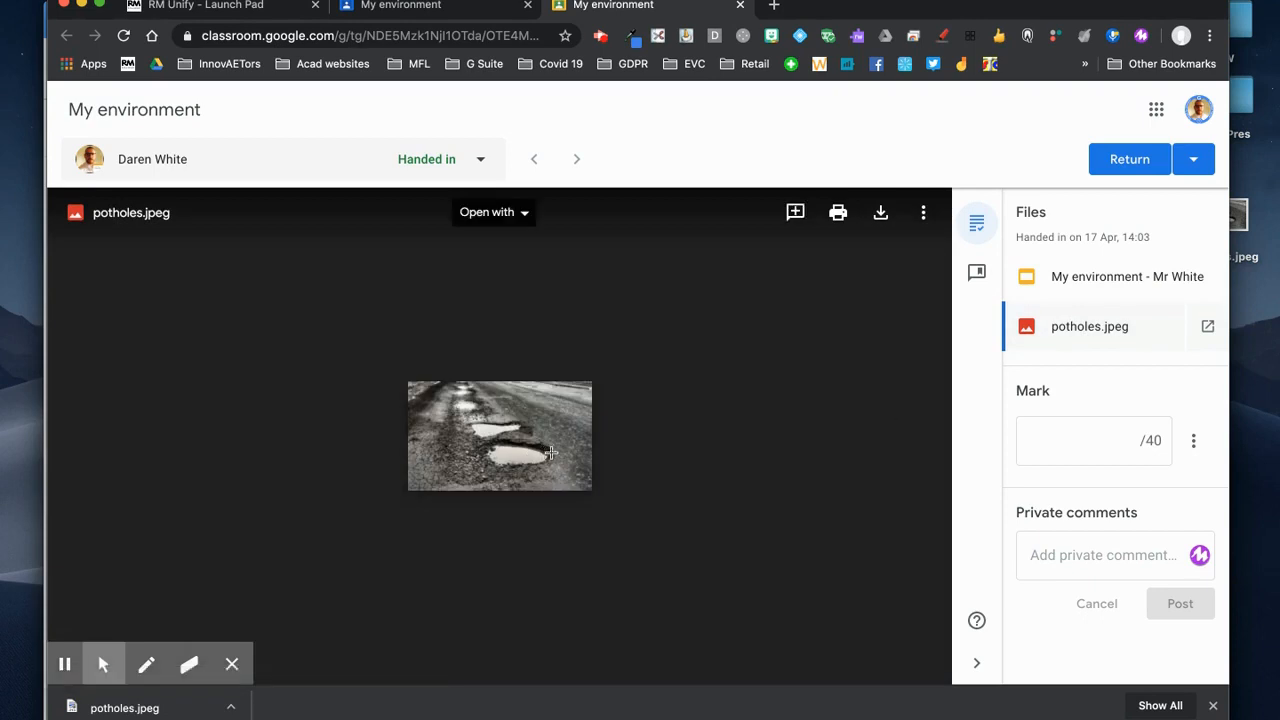
{"action": "left_click", "coordinate": [1060, 278]}
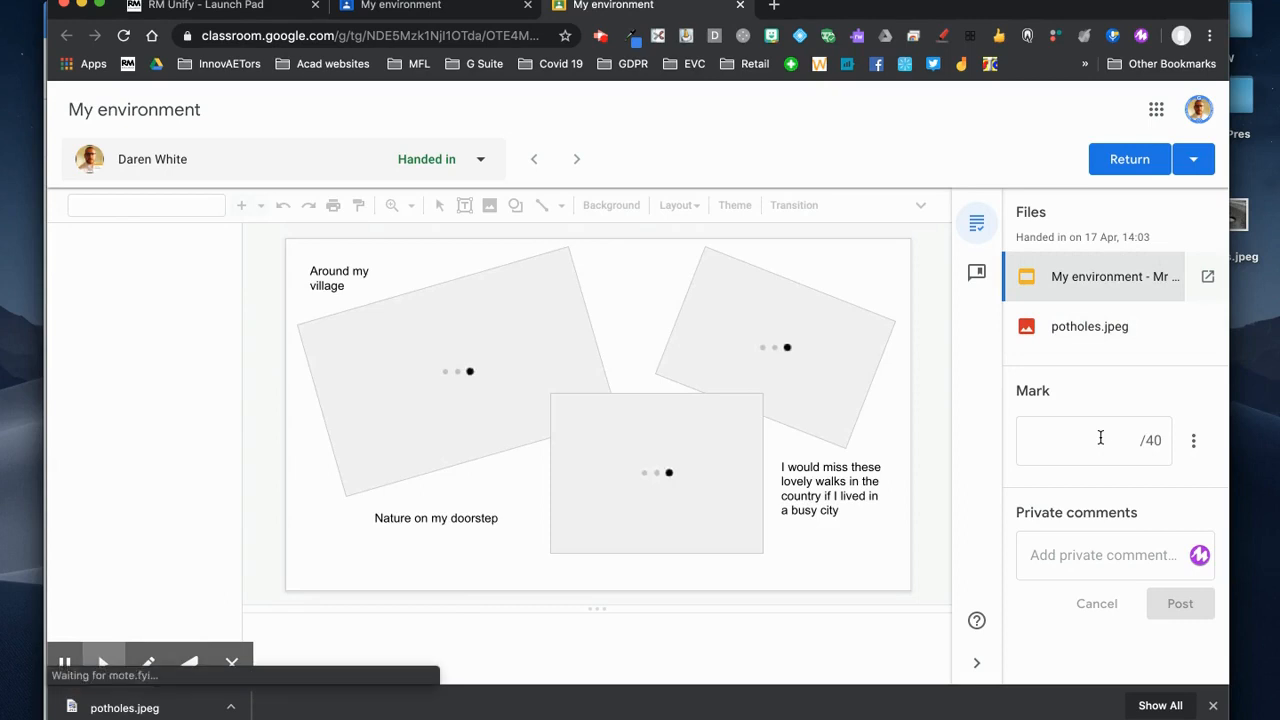
- Give the student's submission a mark of 30 out of 40
{"action": "left_click", "coordinate": [1100, 437]}
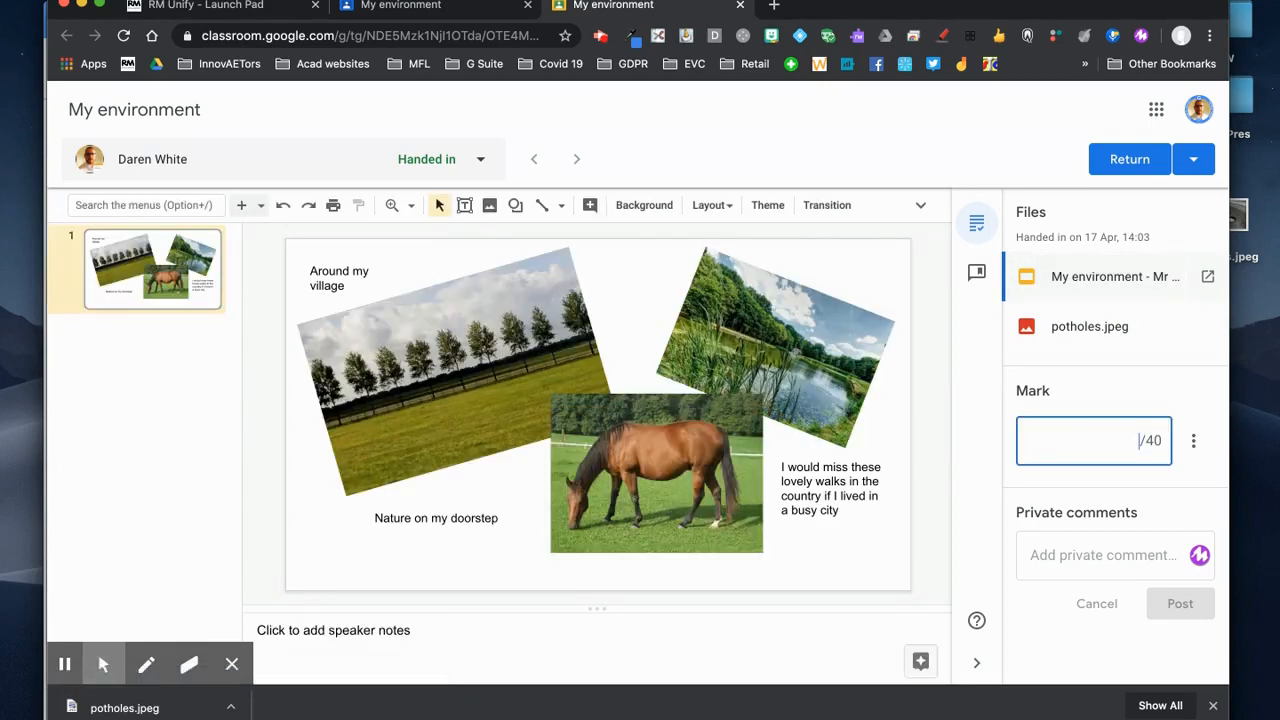
{"action": "type", "text": "35"}
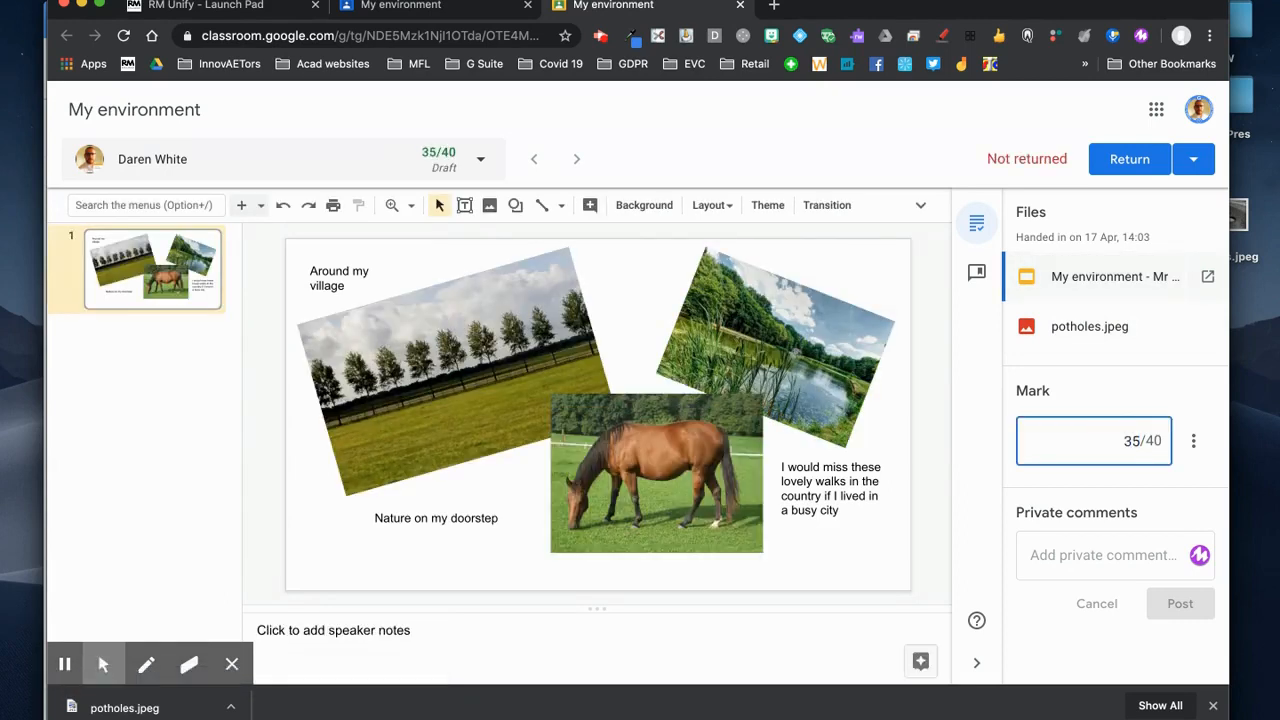
{"action": "key", "text": "BackSpace"}
{"action": "key", "text": "BackSpace"}
{"action": "type", "text": "30"}
- Post the private comment "Great start but more detail is required on why you would miss the country" on the submission
{"action": "left_click", "coordinate": [1097, 558]}
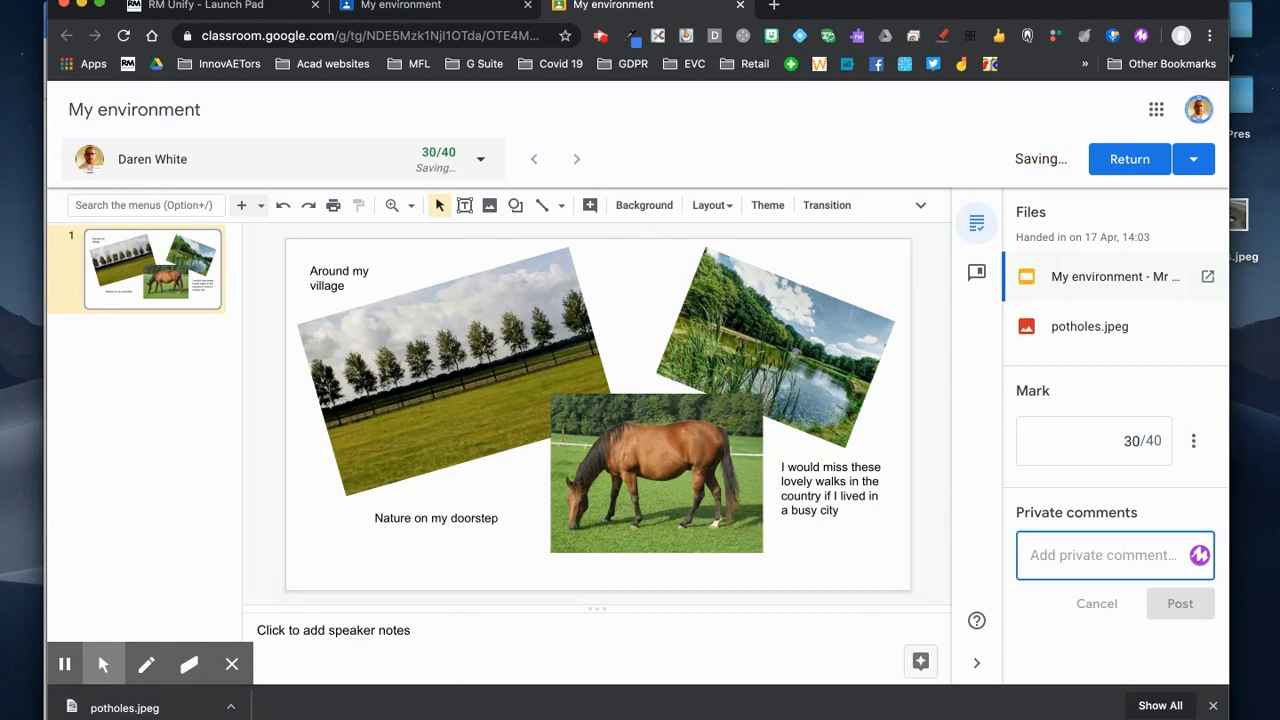
{"action": "type", "text": "Great start but more"}
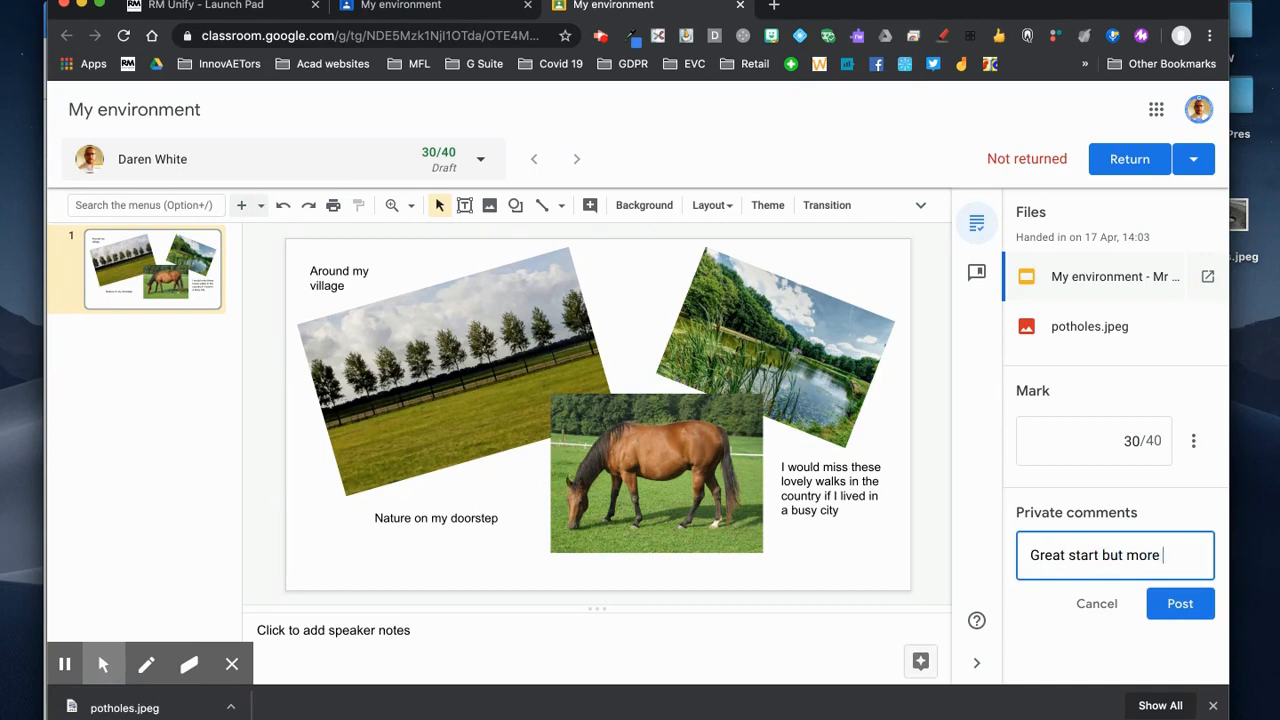
{"action": "type", "text": " detail is required"}
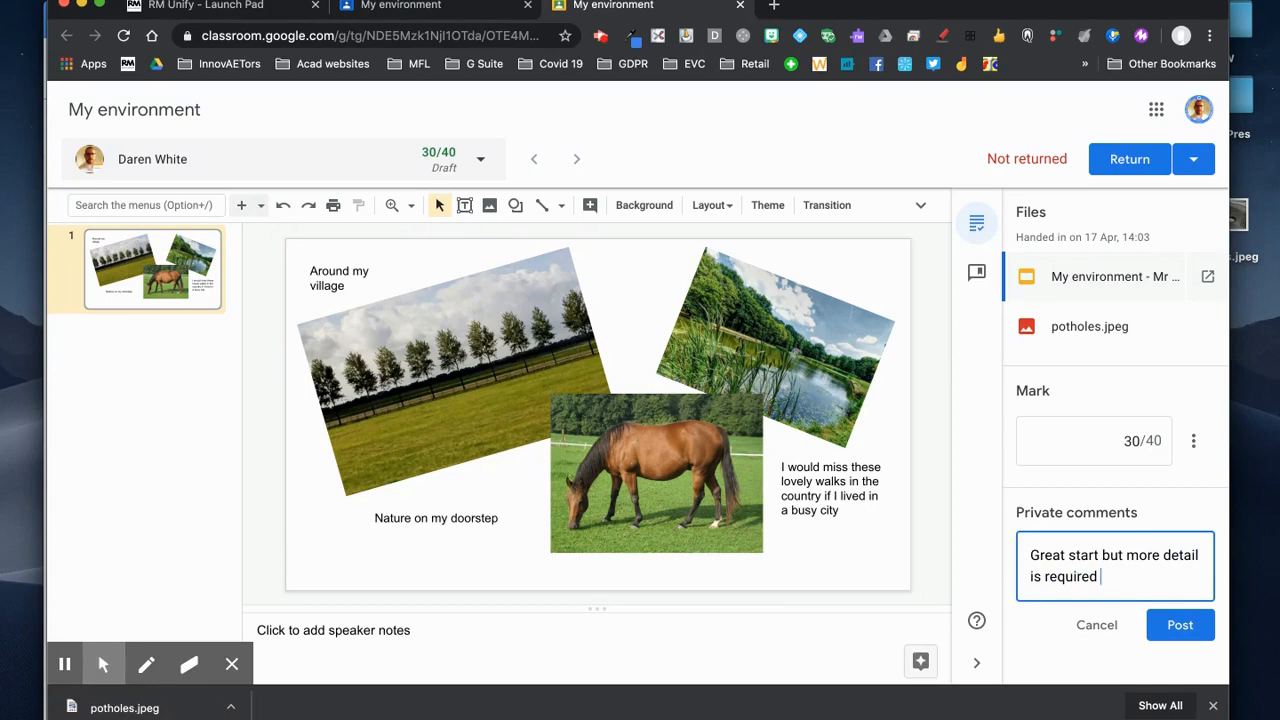
{"action": "type", "text": "on what"}
{"action": "key", "text": "BackSpace"}
{"action": "key", "text": "BackSpace"}
{"action": "type", "text": "y you would"}
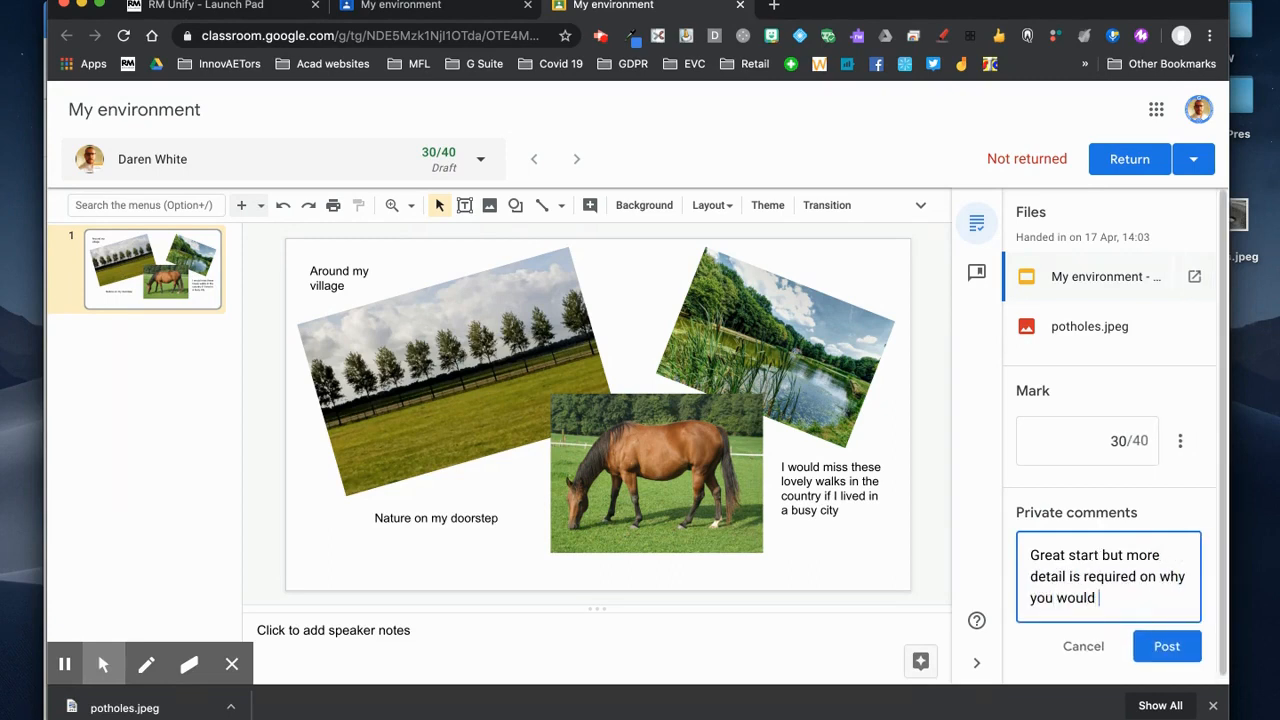
{"action": "type", "text": " miss the country"}
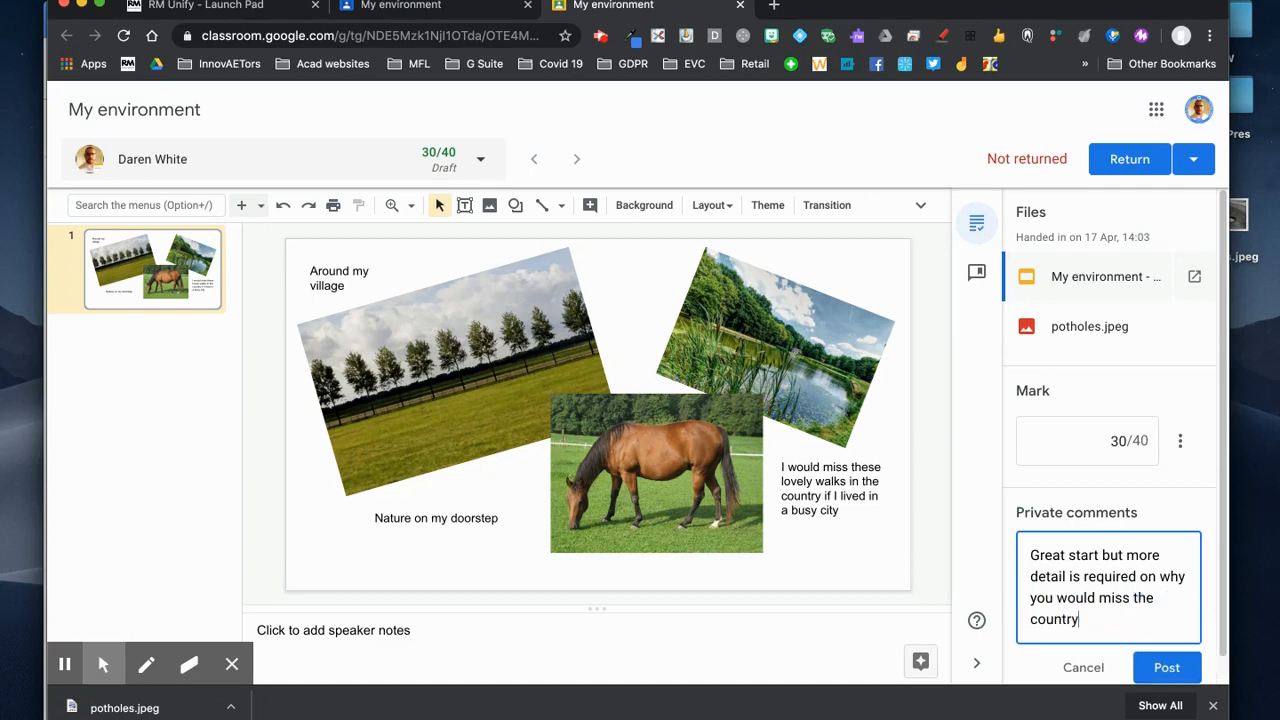
{"action": "left_click", "coordinate": [1168, 668]}
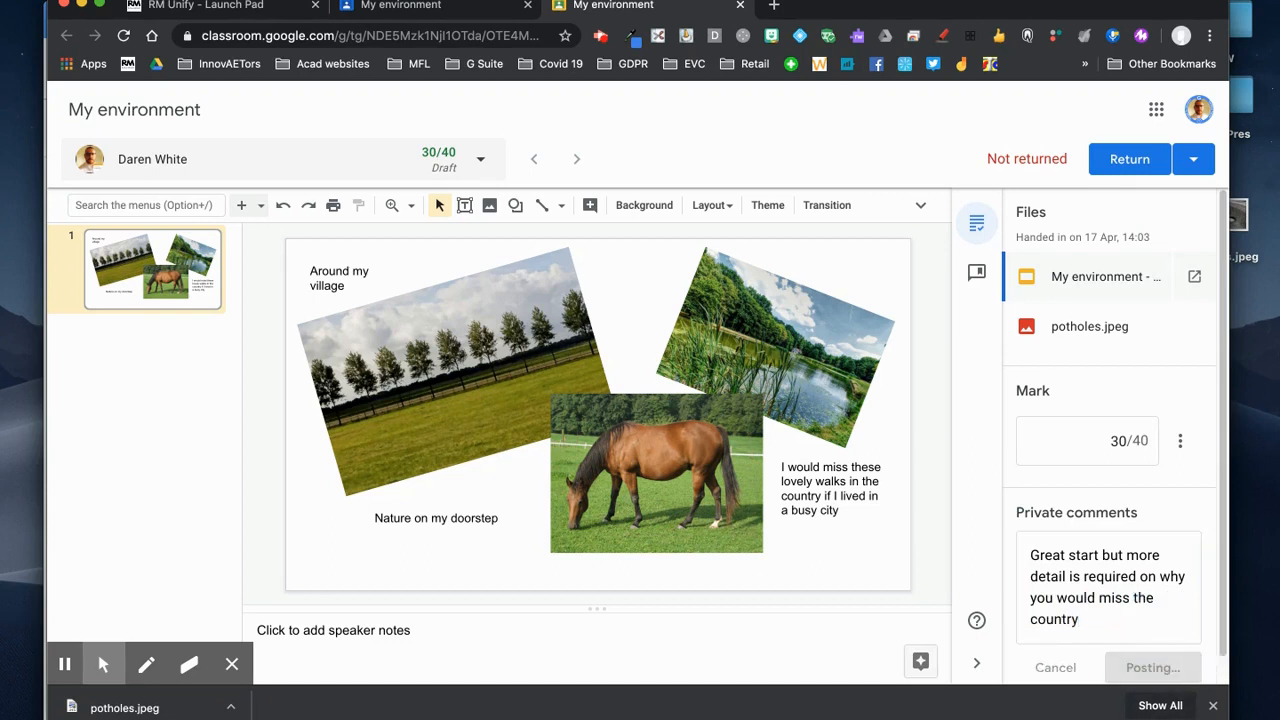
- Return the marked work to the student and reload the assignment page in the student's browser window, discarding the unposted class comment
{"action": "left_click", "coordinate": [1132, 166]}
{"action": "left_click", "coordinate": [792, 451]}
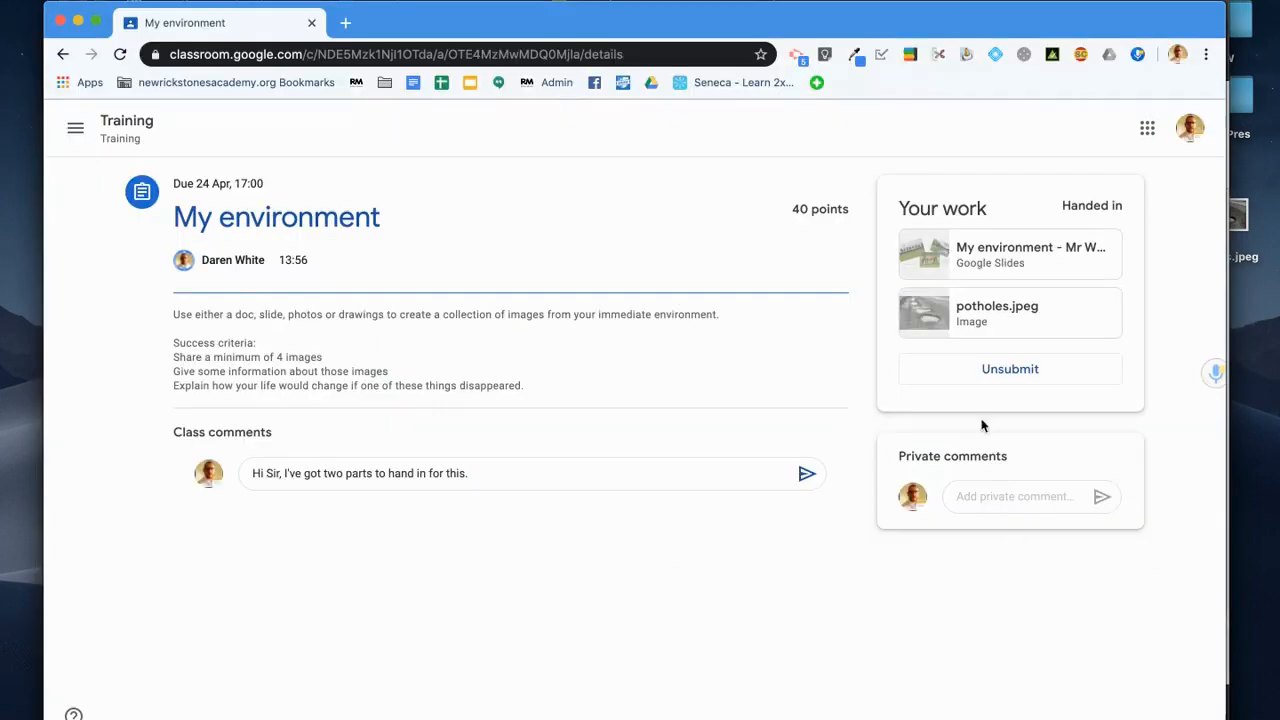
{"action": "left_click", "coordinate": [120, 54]}
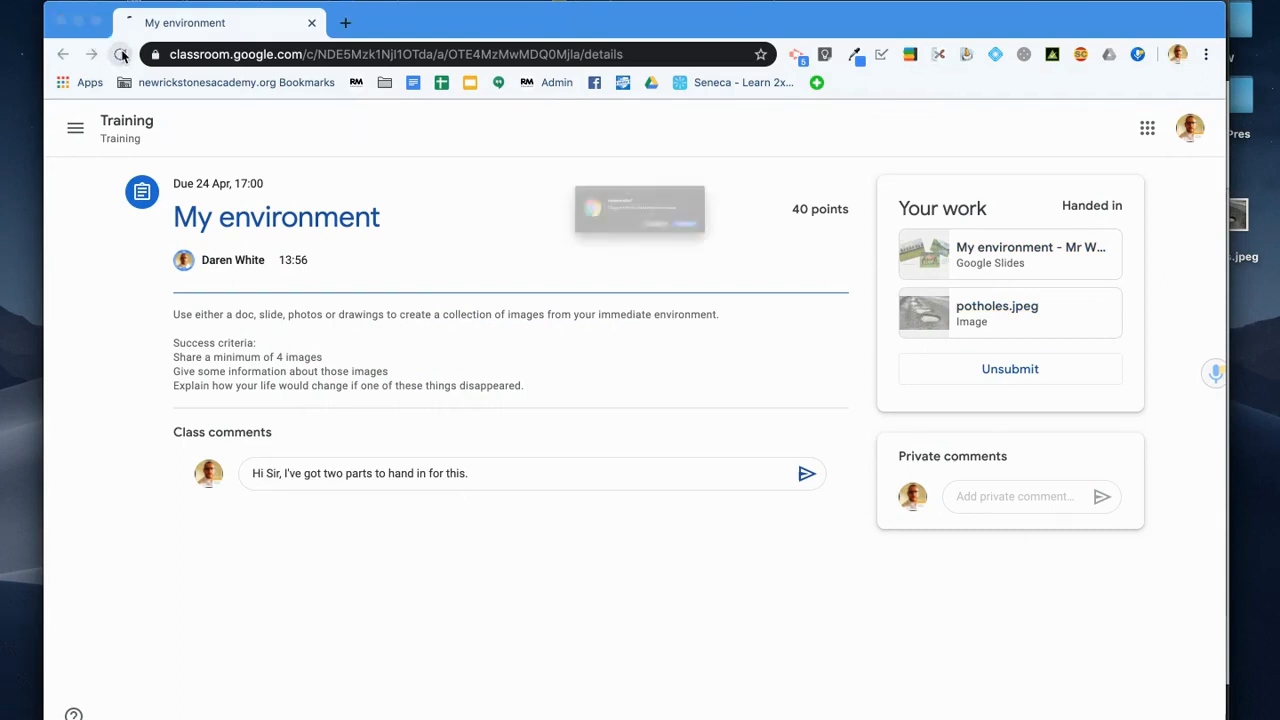
{"action": "left_click", "coordinate": [771, 251]}
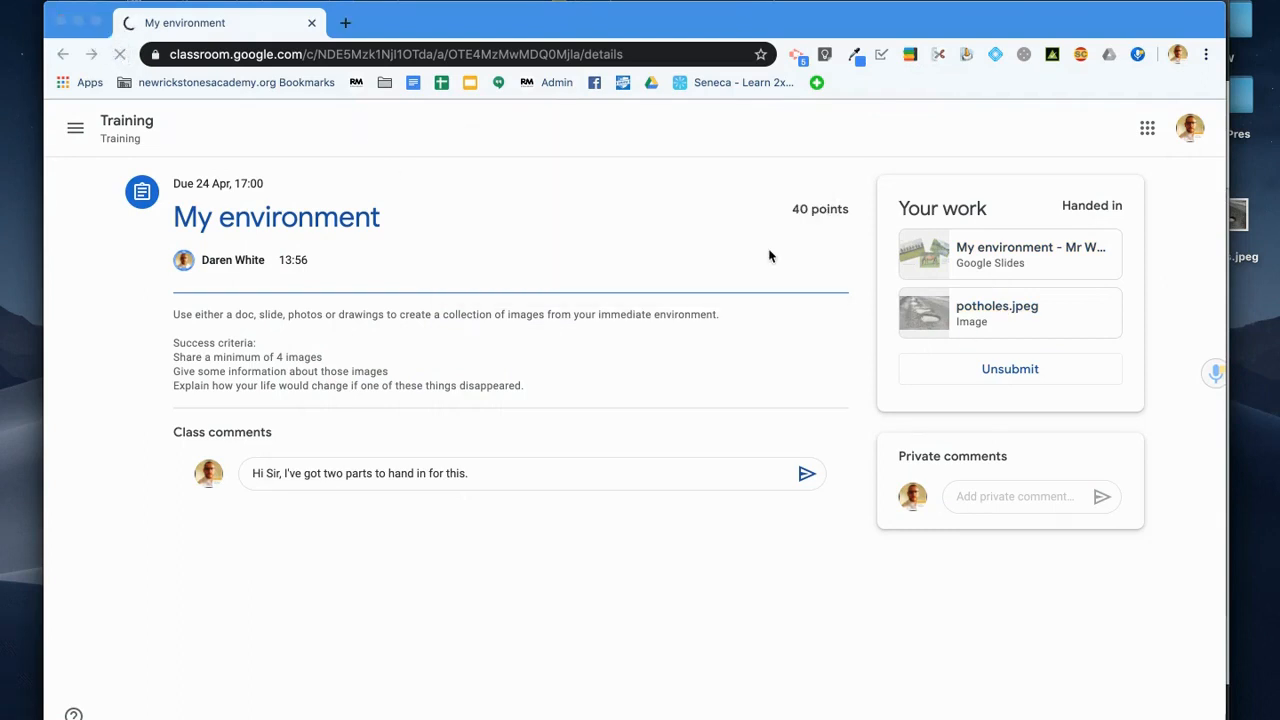